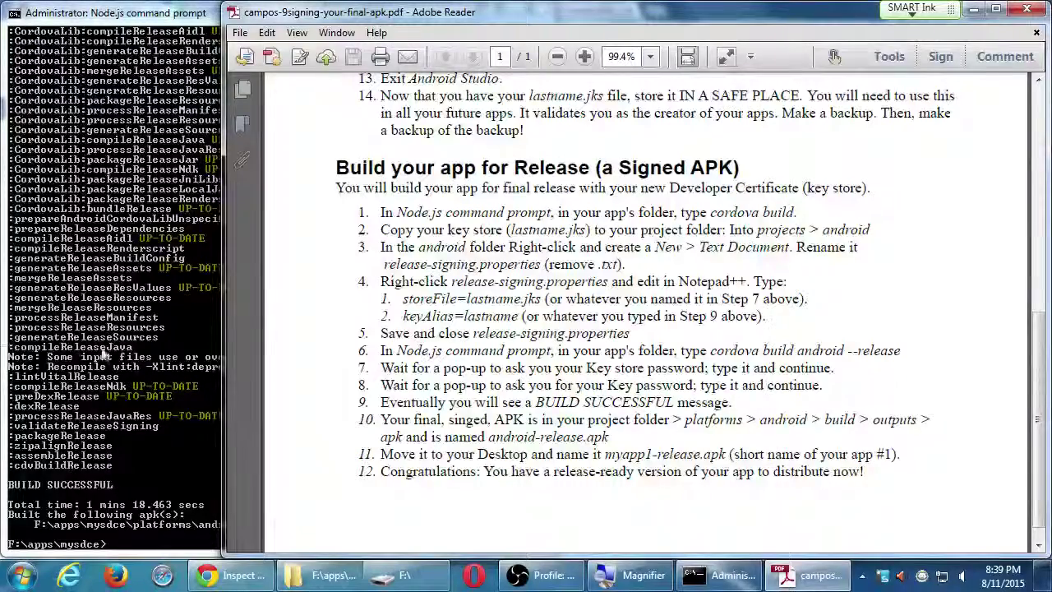
Check the build console and signing PDF, minimize the PDF, and bring up the mysdce folder
click(106, 354)
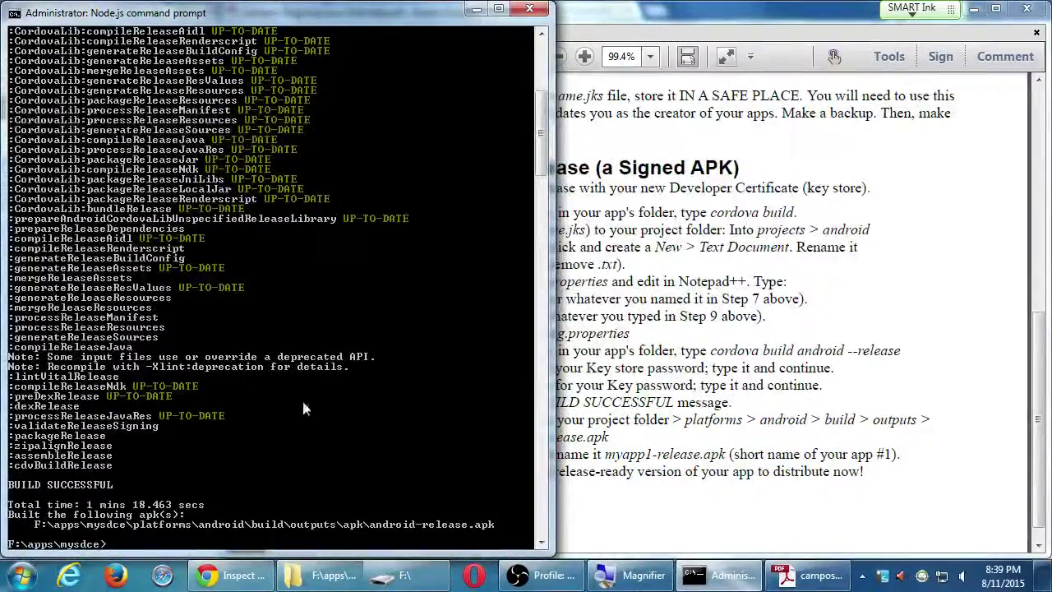
click(670, 308)
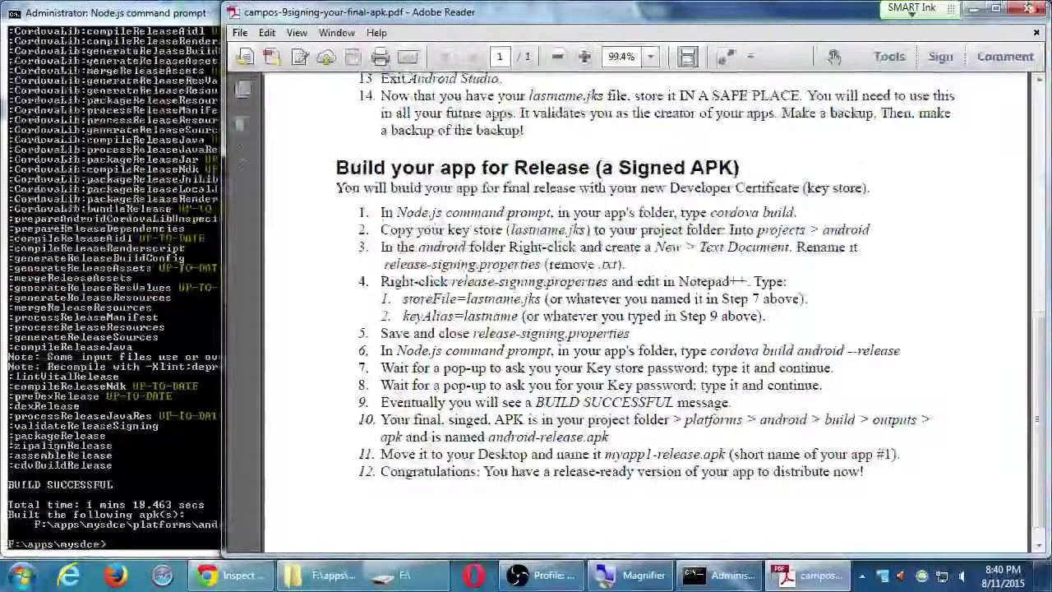
click(975, 10)
click(791, 159)
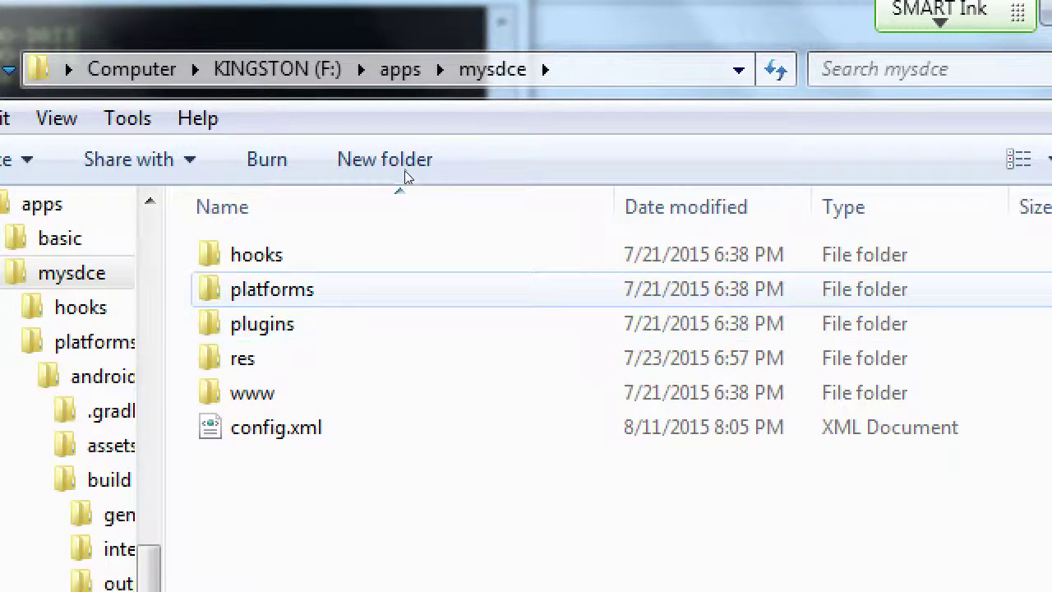
Open platforms > android > build > outputs > apk and select android-release.apk
key(p)
key(Return)
key(a)
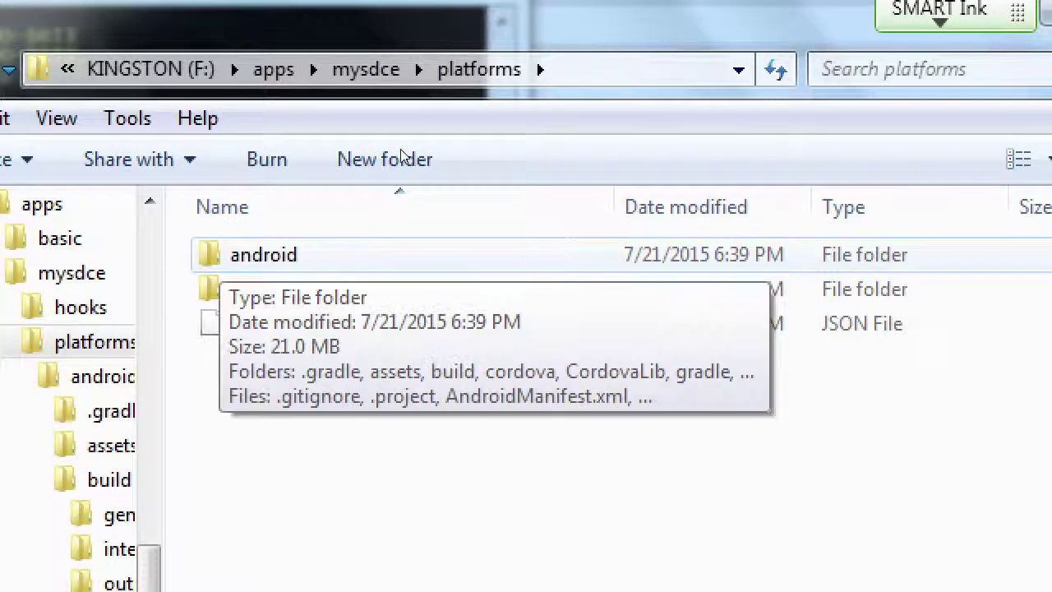
key(Return)
key(b)
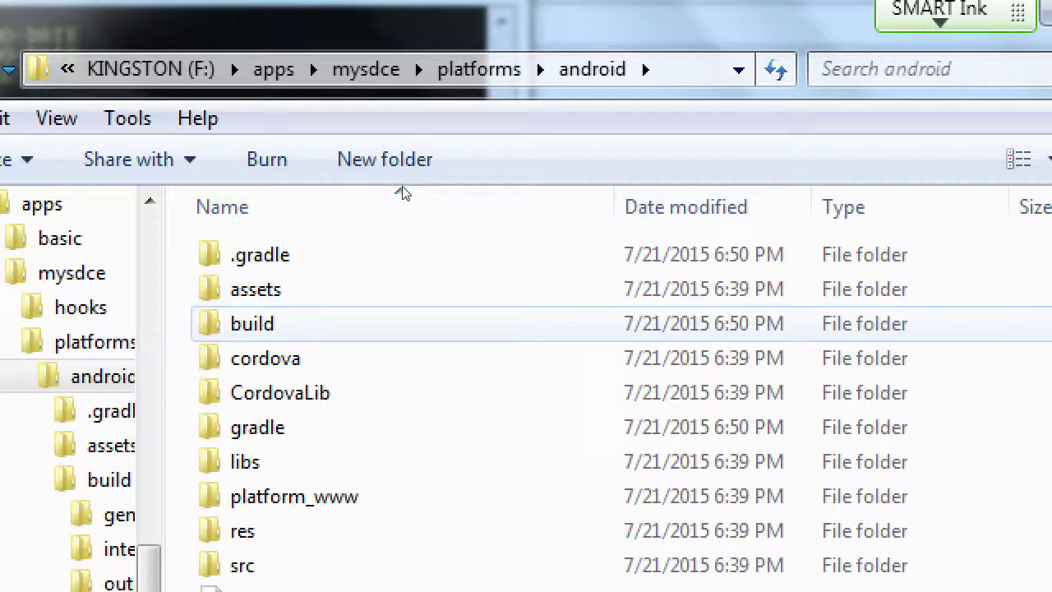
key(Return)
key(o)
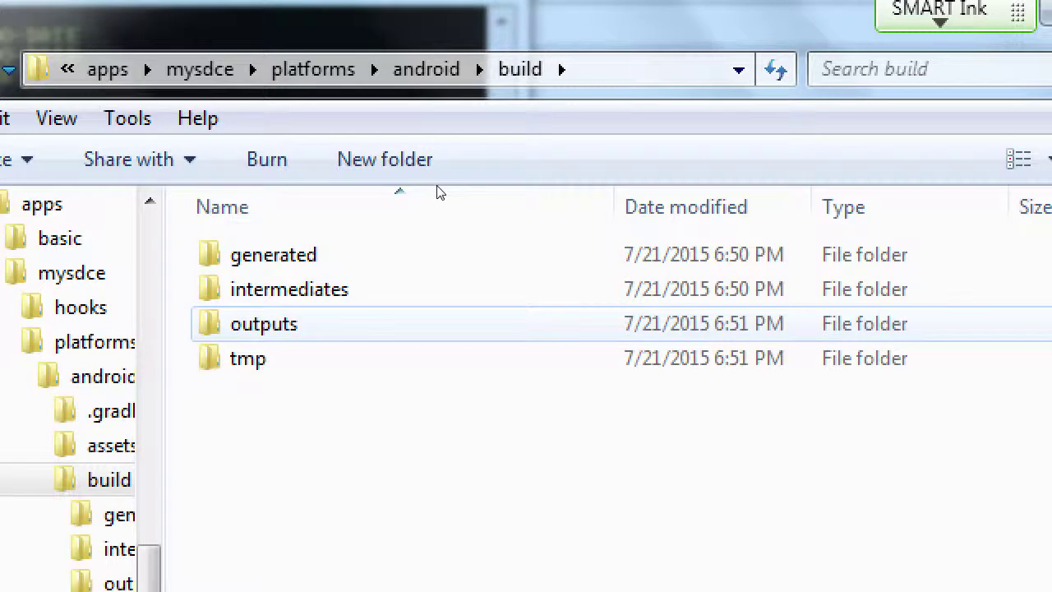
key(Return)
key(a)
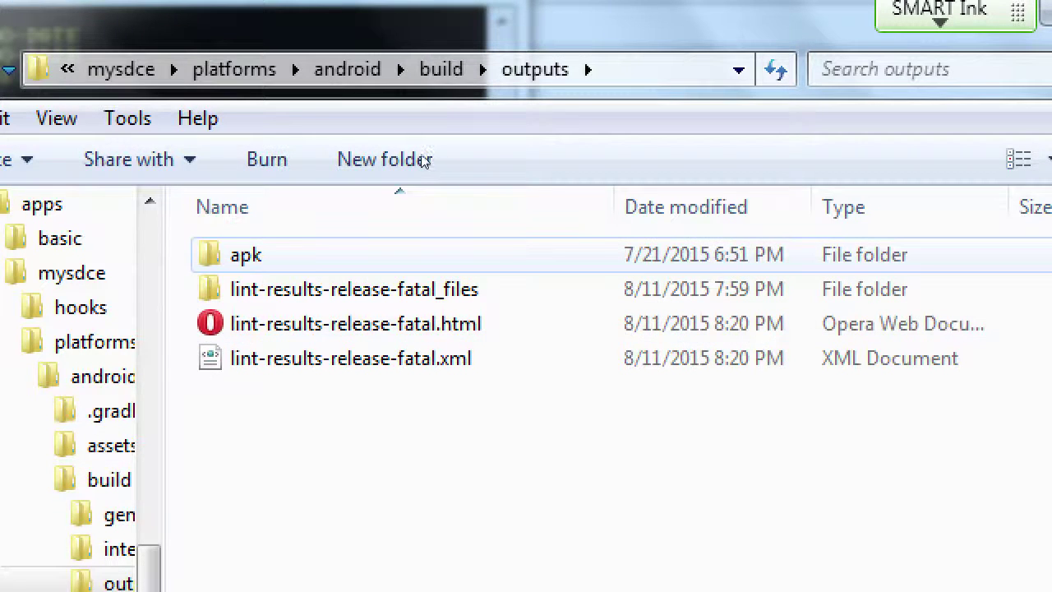
key(Return)
key(Down)
key(Down)
key(Down)
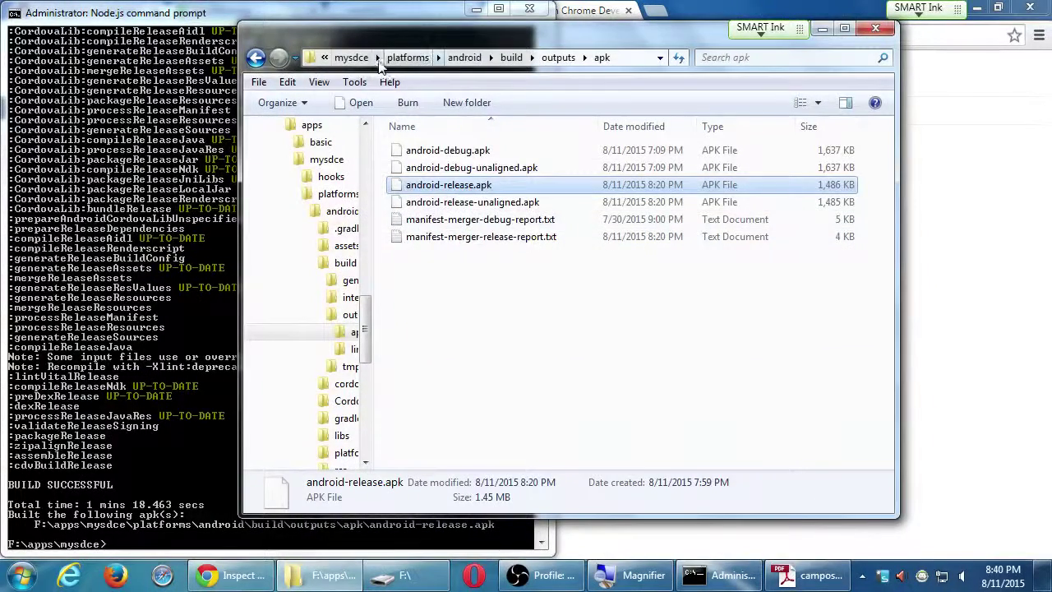
Go to Computer > KINGSTON (F:) > apps and paste android-release.apk there
click(354, 58)
click(357, 59)
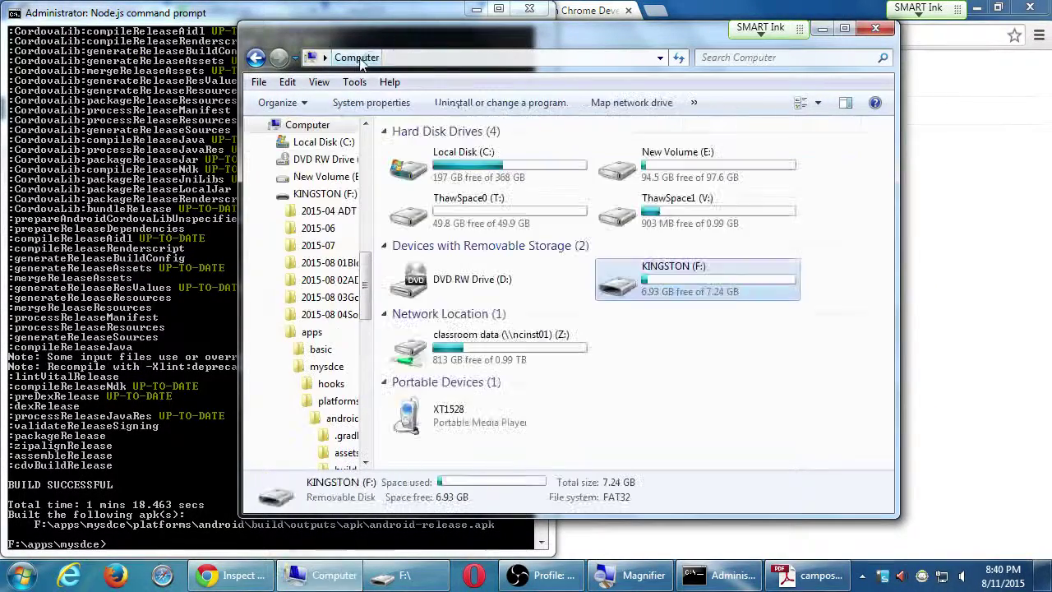
double_click(647, 299)
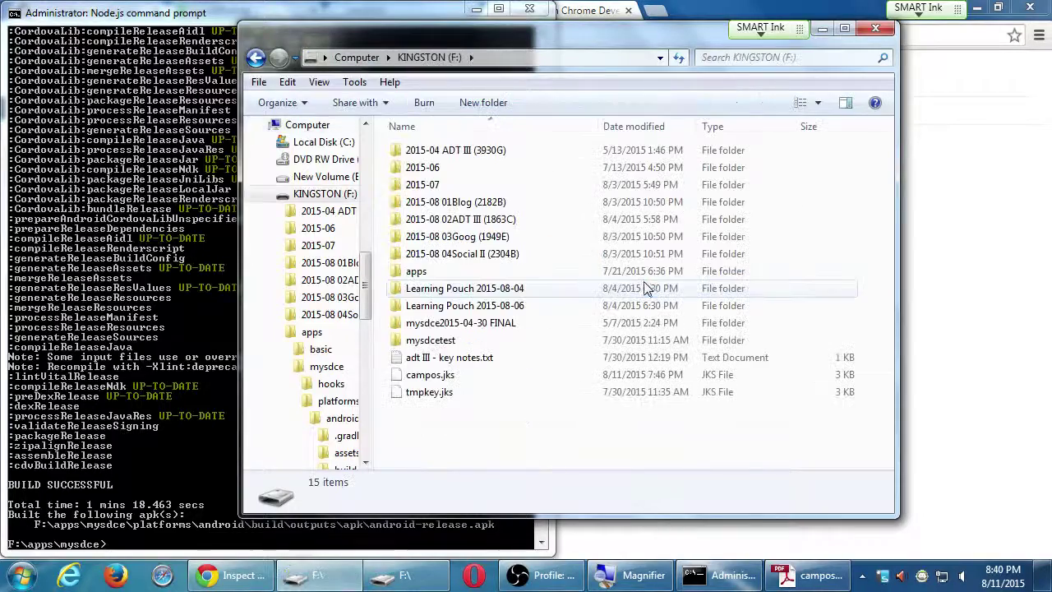
double_click(434, 273)
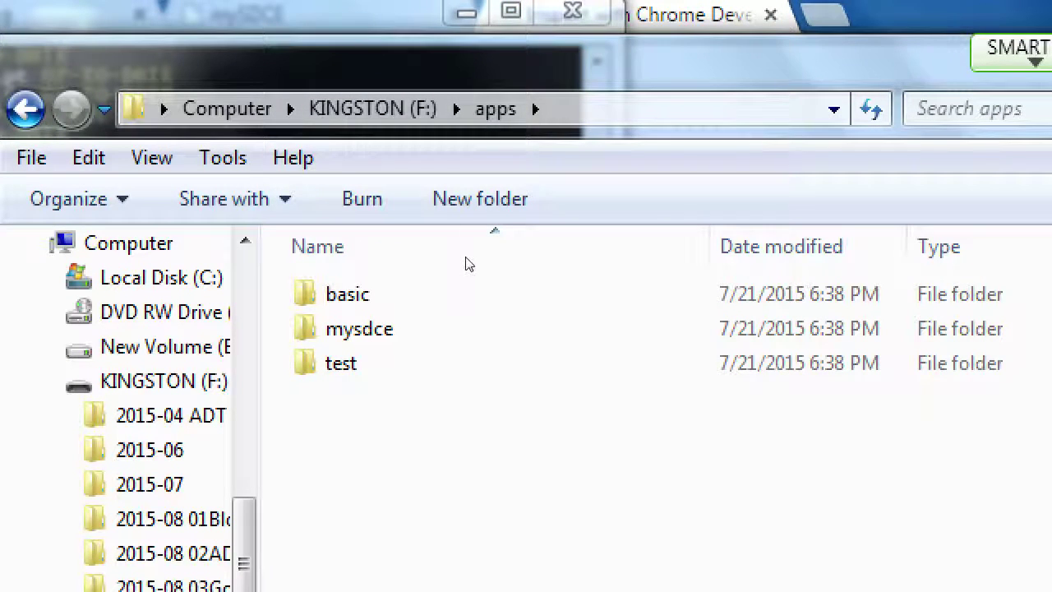
key(ctrl+v)
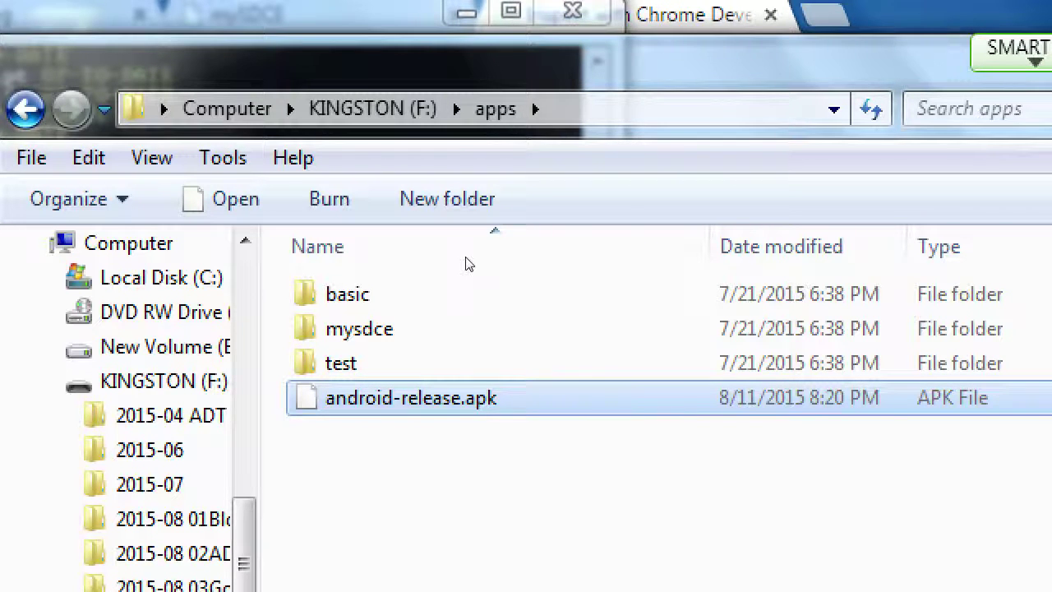
Rename android-release.apk to mysdce1-release.apk by replacing 'android' with 'mysdce1', then deselect it
key(F2)
key(Right)
key(Left)
key(Left)
key(Left)
key(Left)
key(Left)
key(Left)
key(Left)
key(Left)
key(shift+Home)
text(mysdce1)
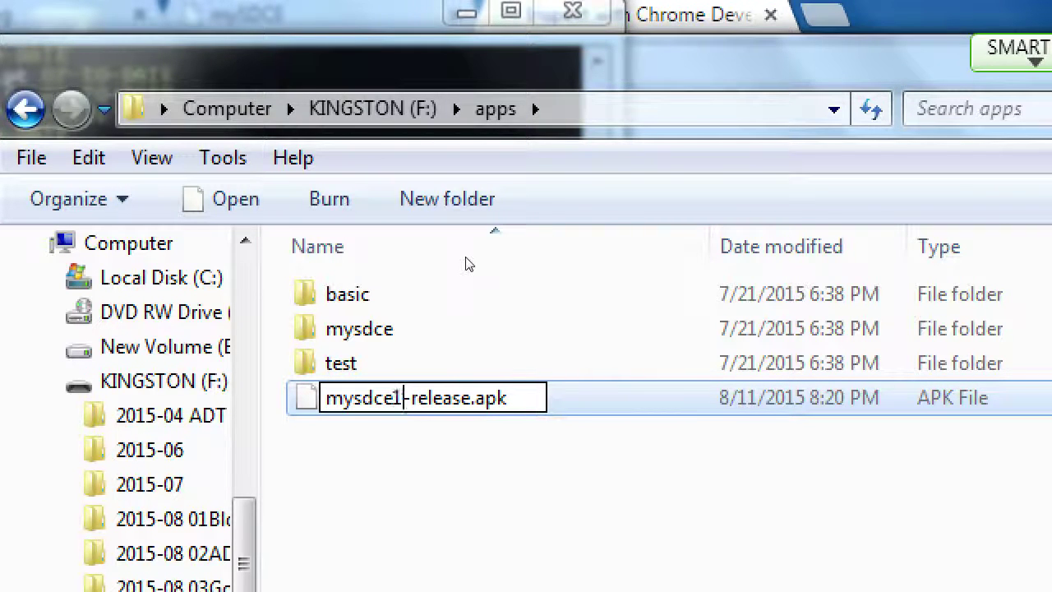
key(Return)
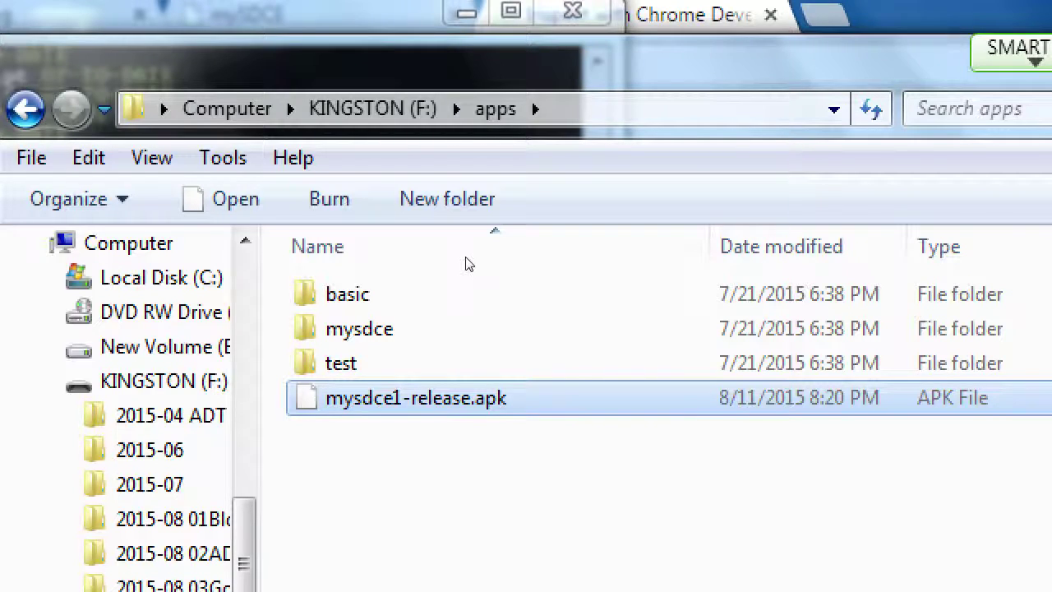
click(465, 263)
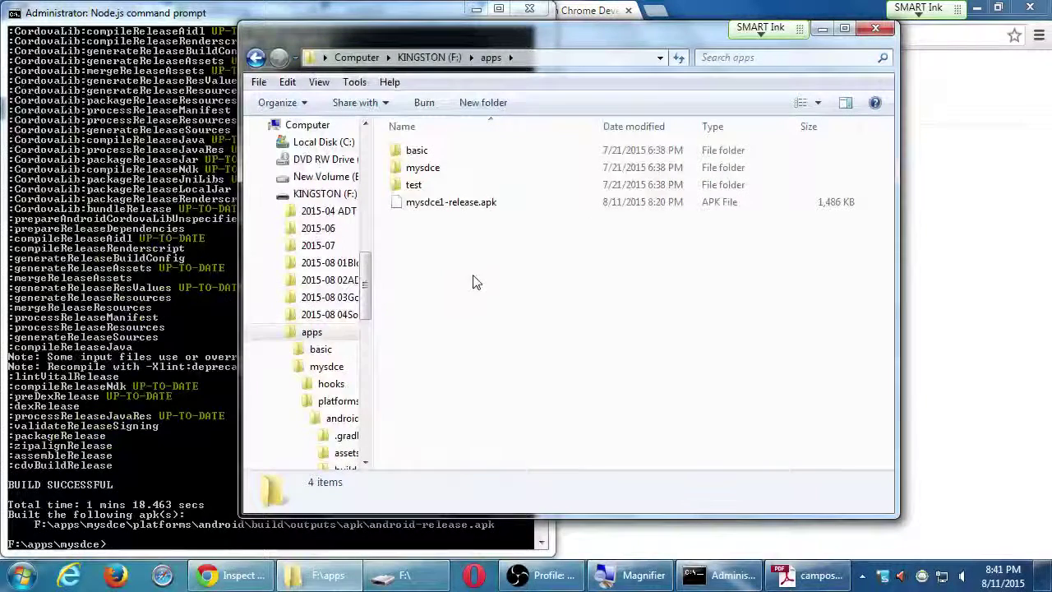
Exit the Node.js command prompt and close the remaining console window
click(165, 220)
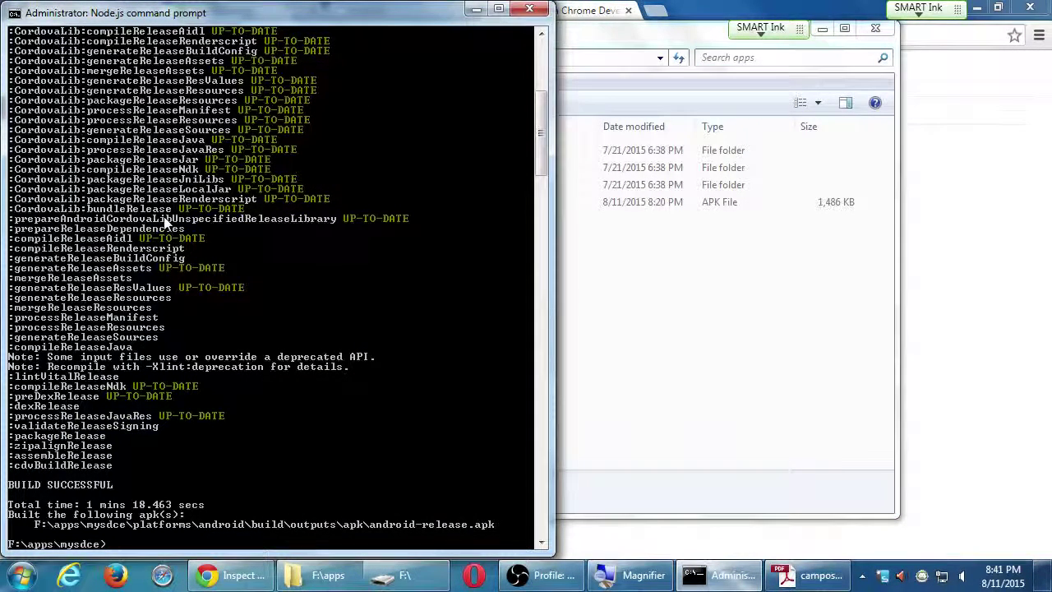
text(exit)
key(Return)
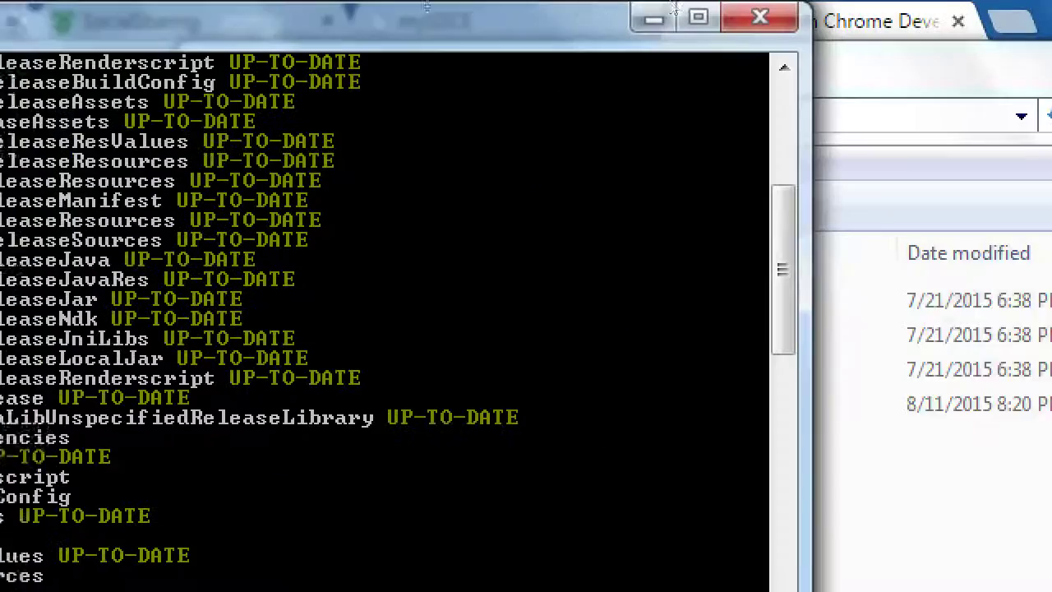
drag(613, 25, 543, 25)
key(alt+F4)
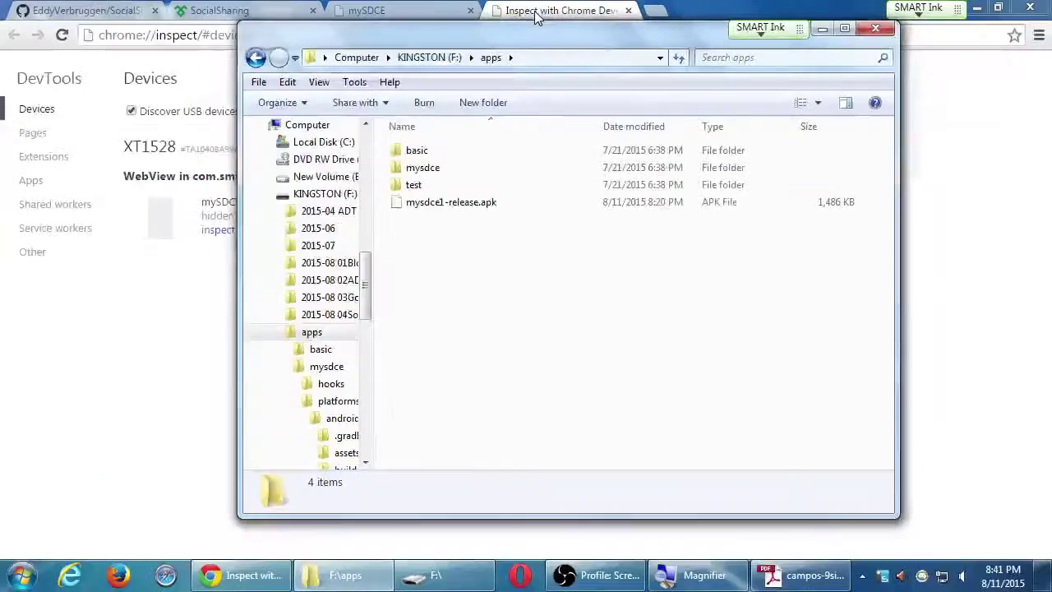
Close the Chrome DevTools window and the extra F:\ drive window
click(737, 9)
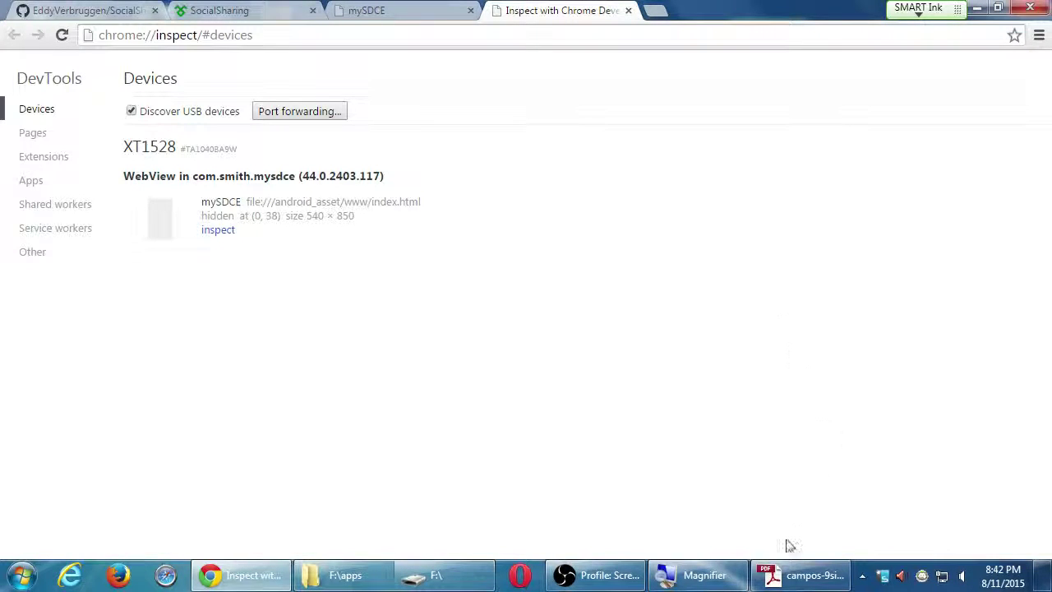
click(785, 578)
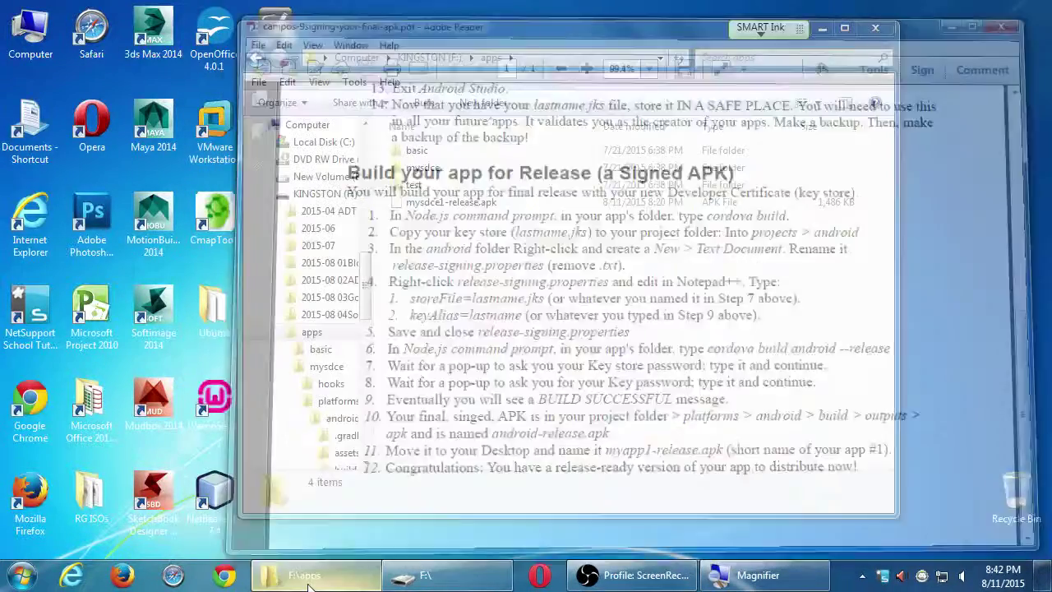
click(292, 494)
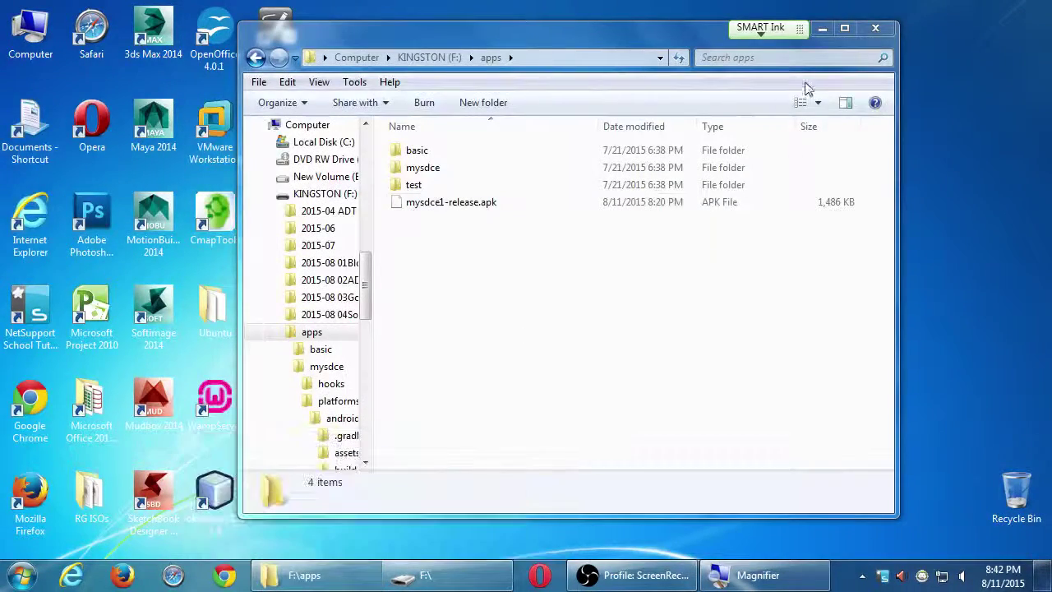
right_click(454, 573)
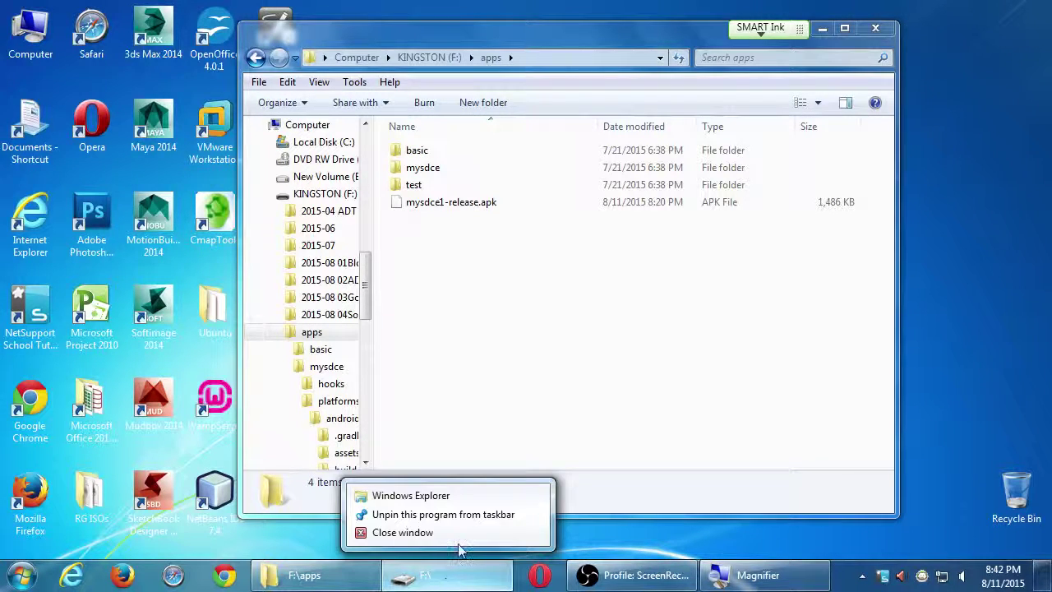
click(435, 533)
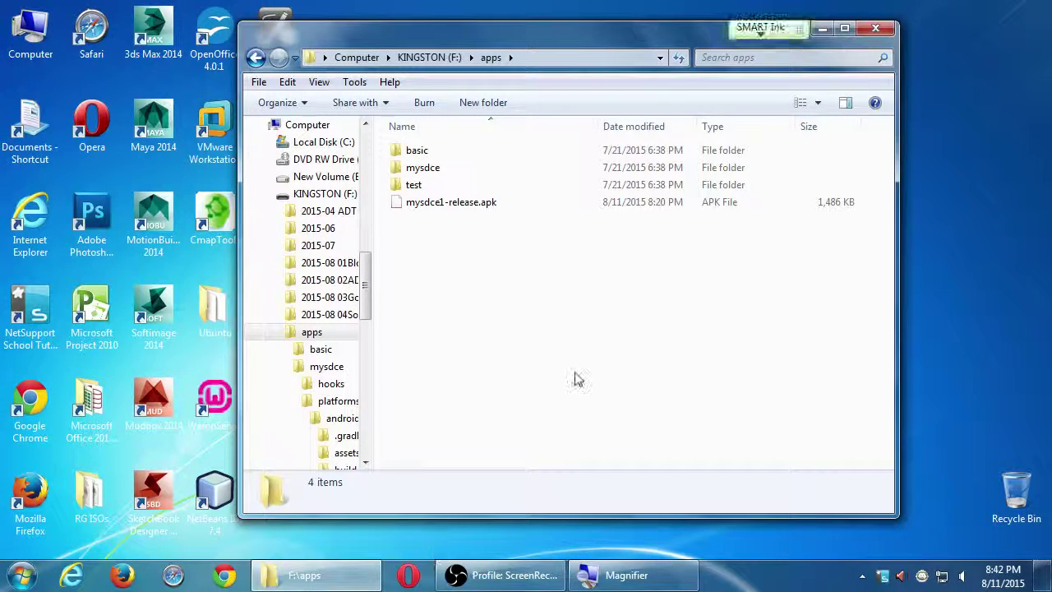
Drag the apps folder window to the right
drag(497, 43, 598, 41)
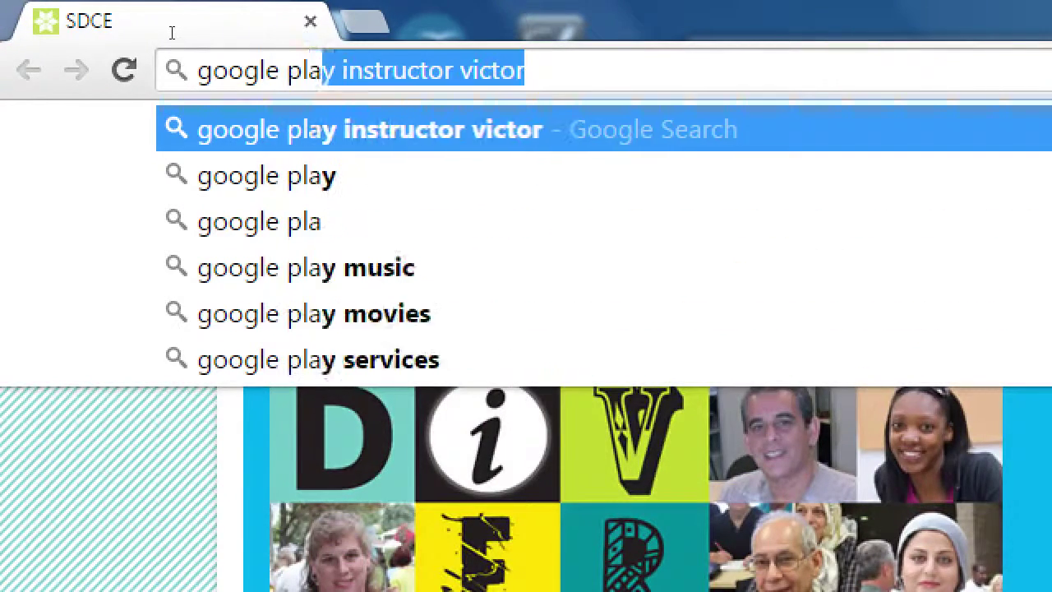
Search the web for 'google play' and open the Google Play store website
key(Return)
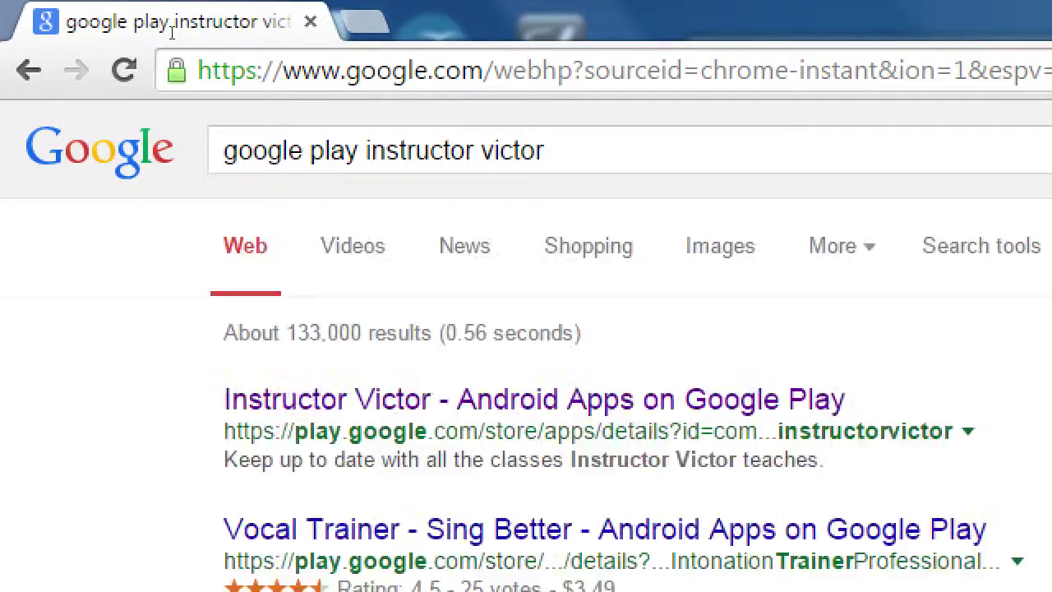
text(googl e)
key(BackSpace)
key(BackSpace)
text(e play)
key(Return)
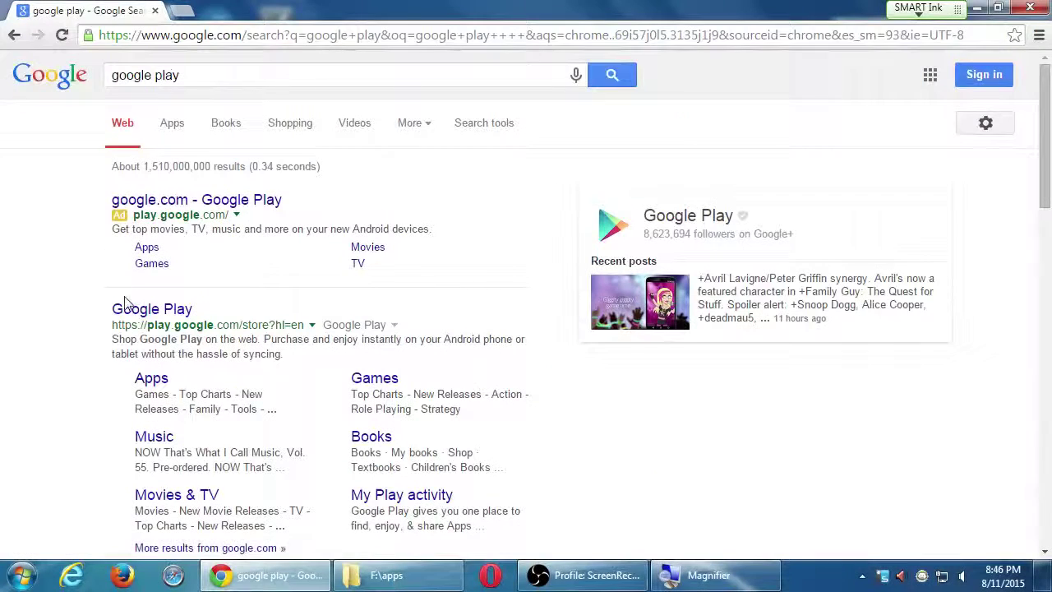
click(142, 310)
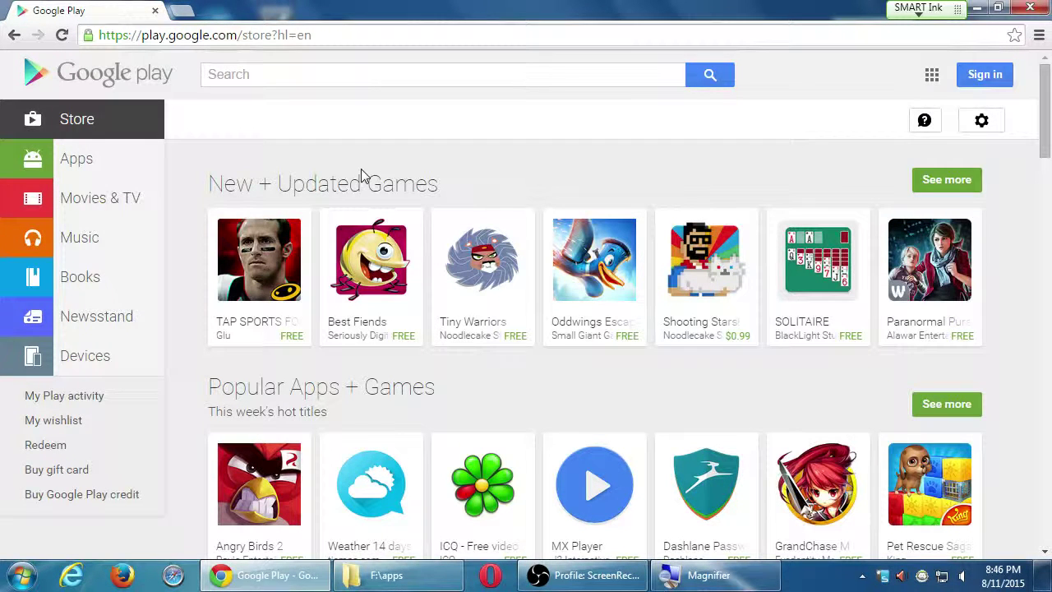
Open the Tiny Warriors details page and look over the Noodlecake Studios Inc developer page
click(465, 279)
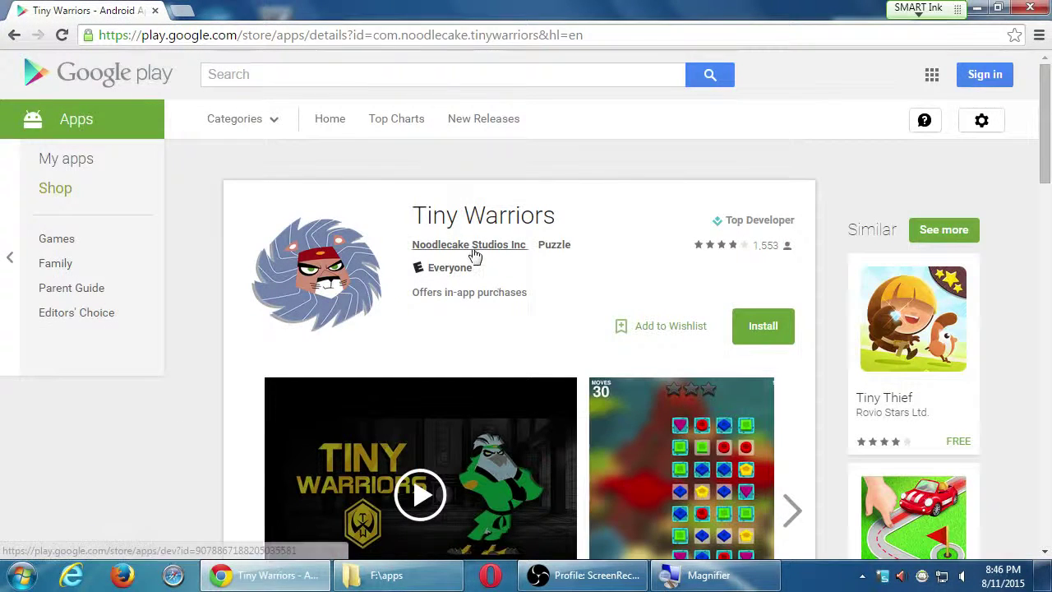
click(475, 246)
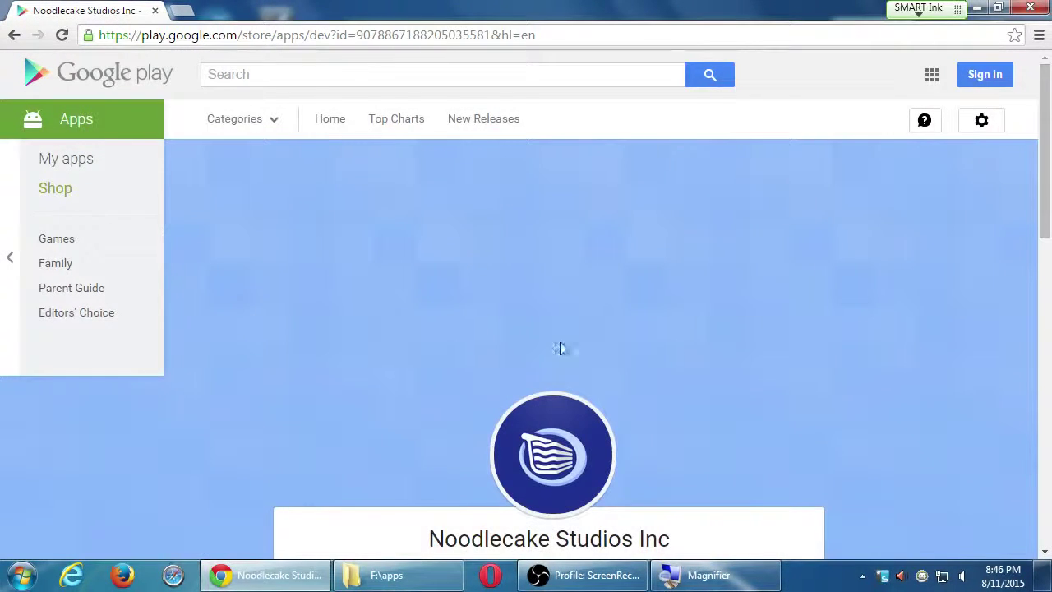
scroll(565, 362, down, 1)
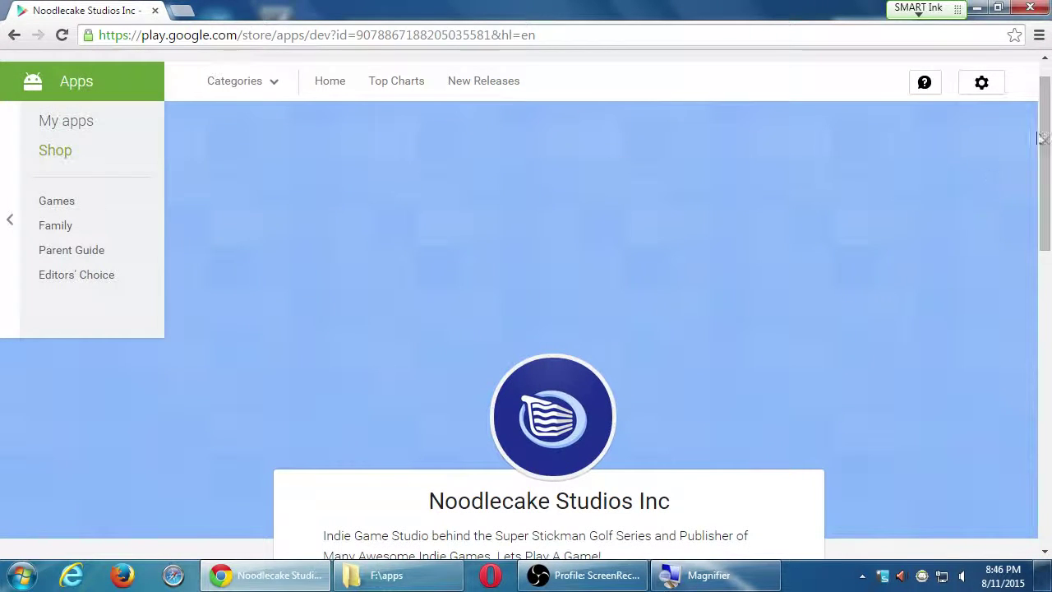
drag(1043, 135, 1042, 177)
drag(518, 387, 574, 408)
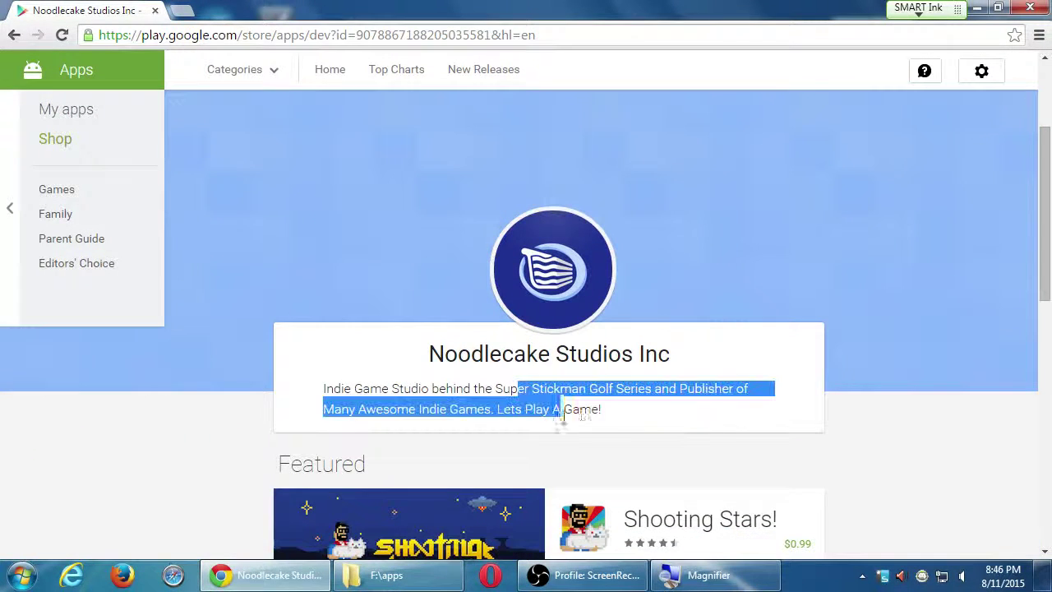
drag(1049, 268, 1038, 433)
Go back to Tiny Warriors, scroll through its reviews, then return to the store home
key(alt+Left)
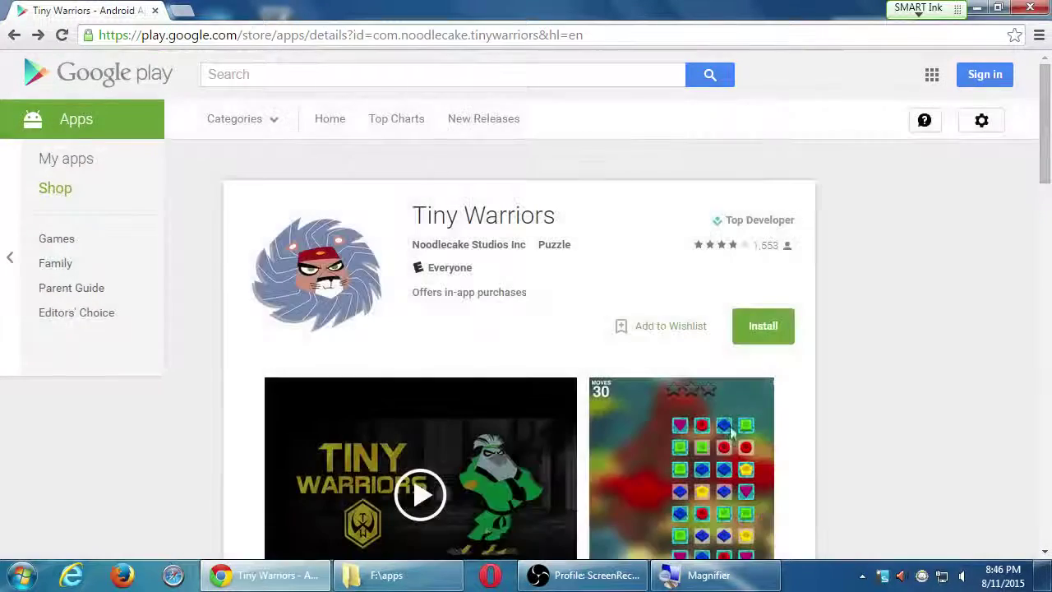
scroll(561, 290, down, 2)
scroll(560, 291, up, 2)
scroll(559, 291, down, 4)
scroll(558, 290, down, 3)
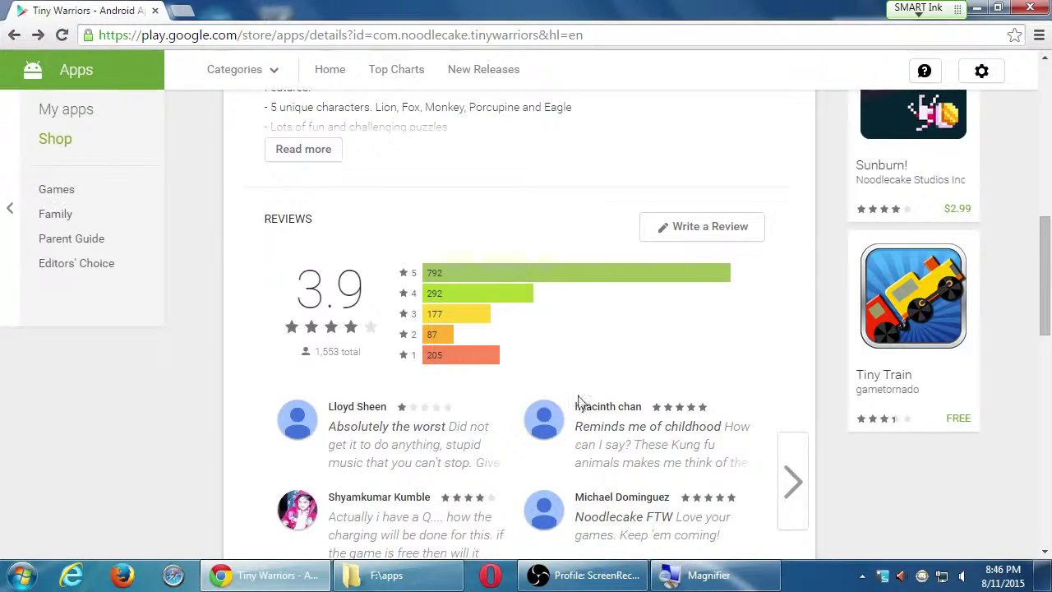
scroll(580, 399, up, 2)
scroll(581, 400, up, 6)
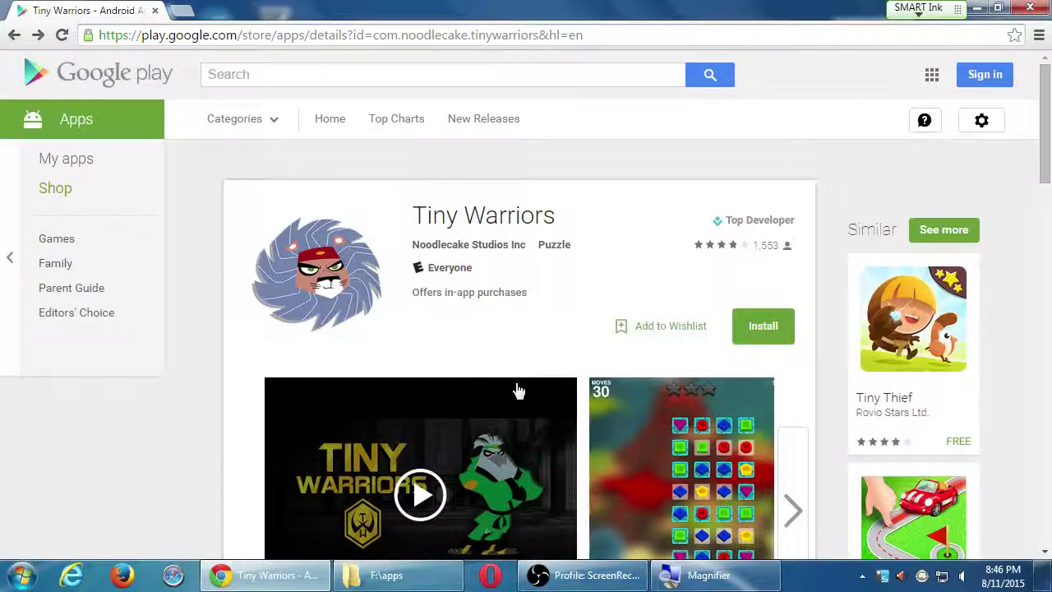
key(alt+Left)
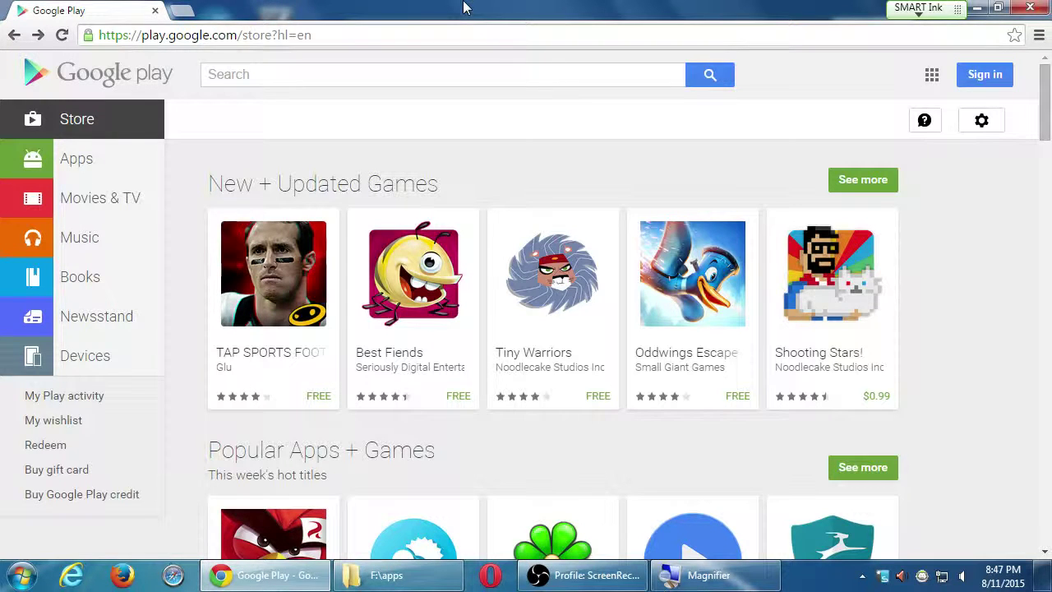
Go to amazon.com and set the search department to Apps & Games
key(ctrl+l)
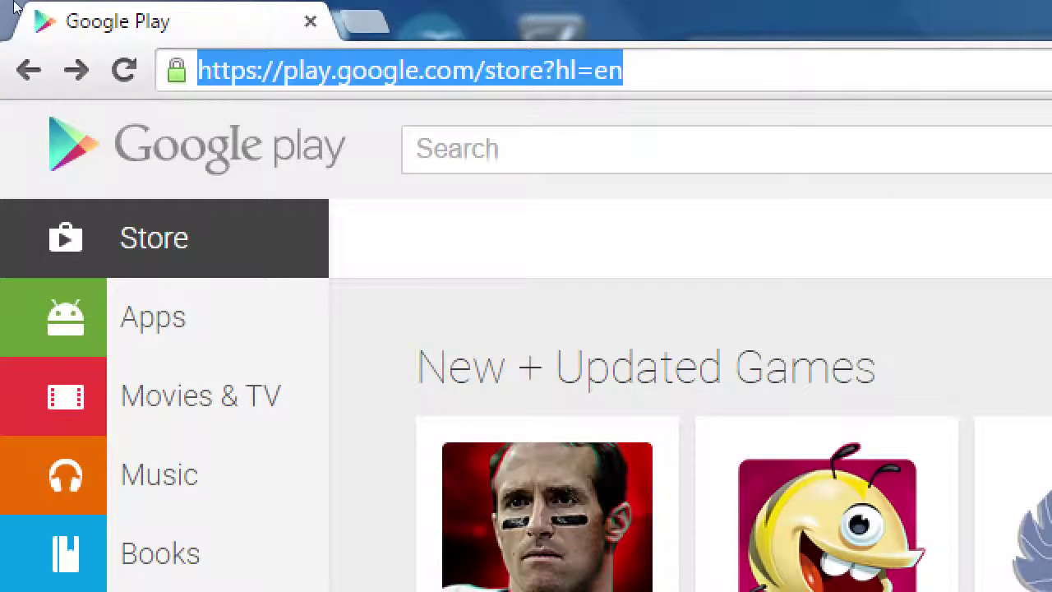
text(amazon.com)
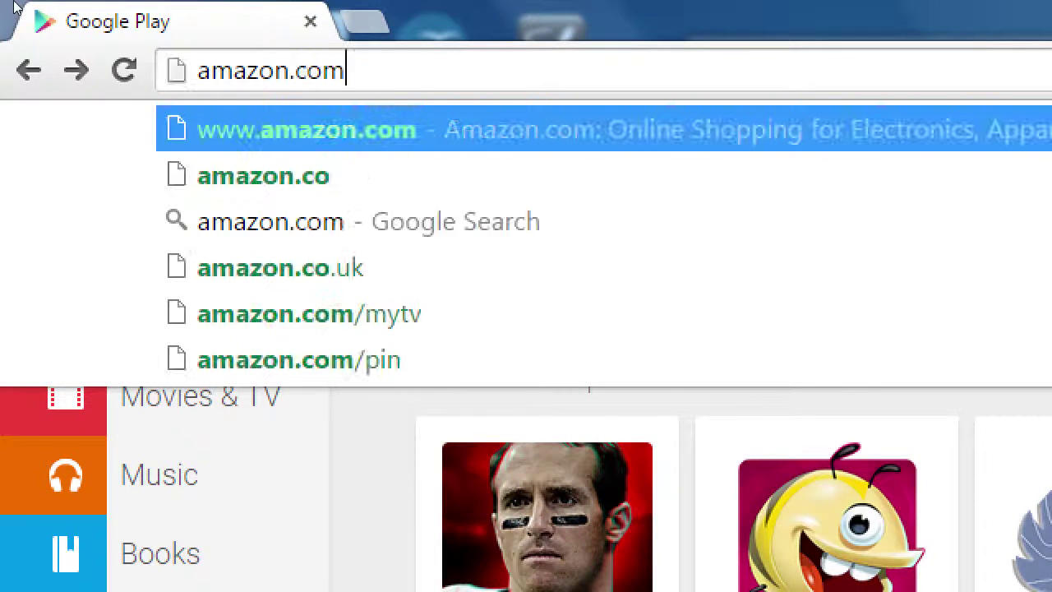
key(Return)
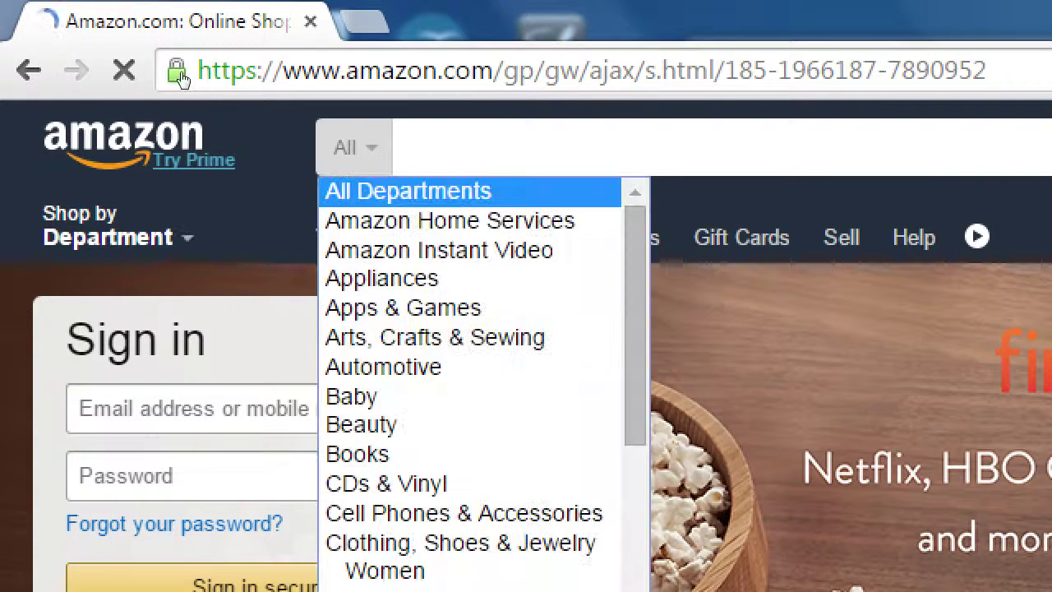
key(Down)
key(Down)
key(Down)
key(Down)
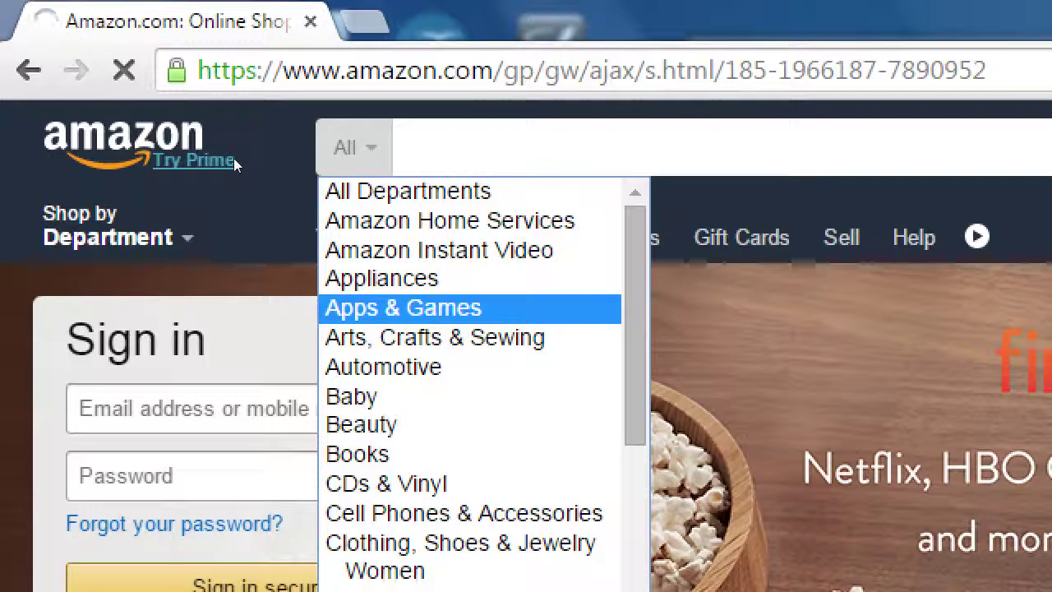
key(Return)
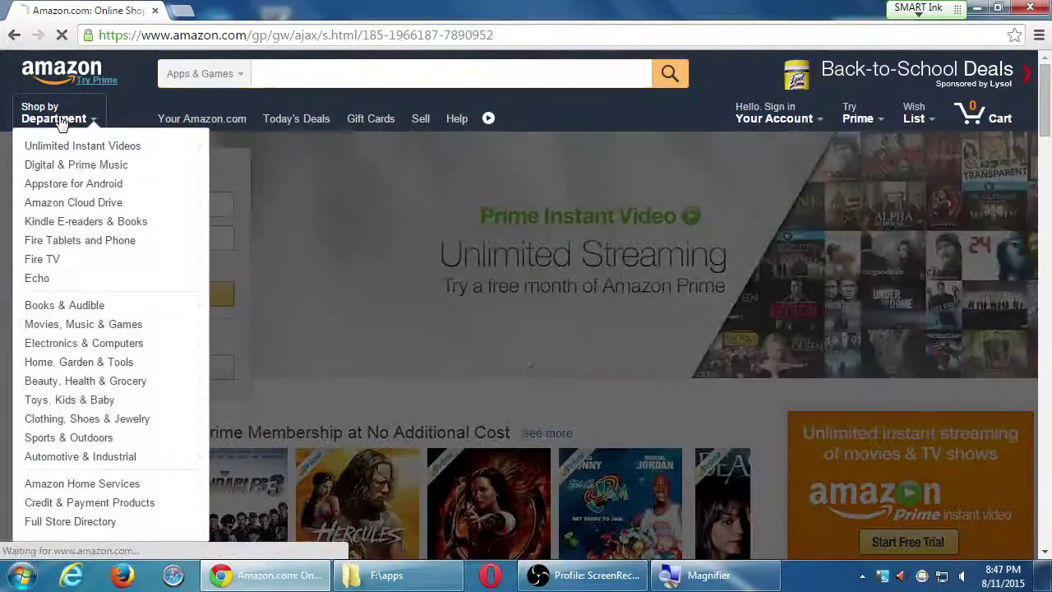
Open the Appstore for Android apps page from the Shop by Department menu
click(61, 122)
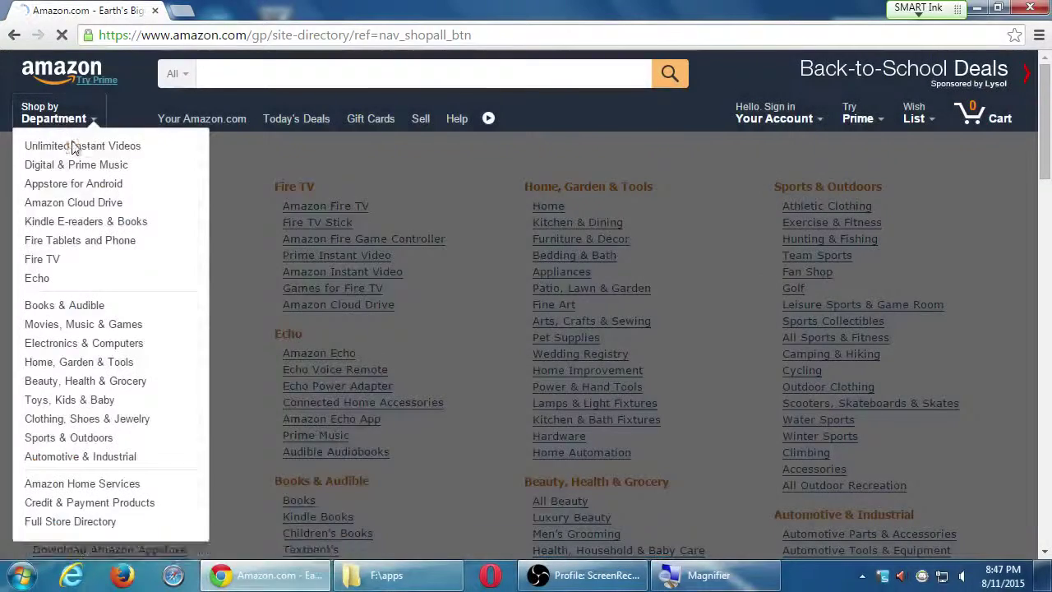
mouse_move(72, 148)
mouse_move(74, 185)
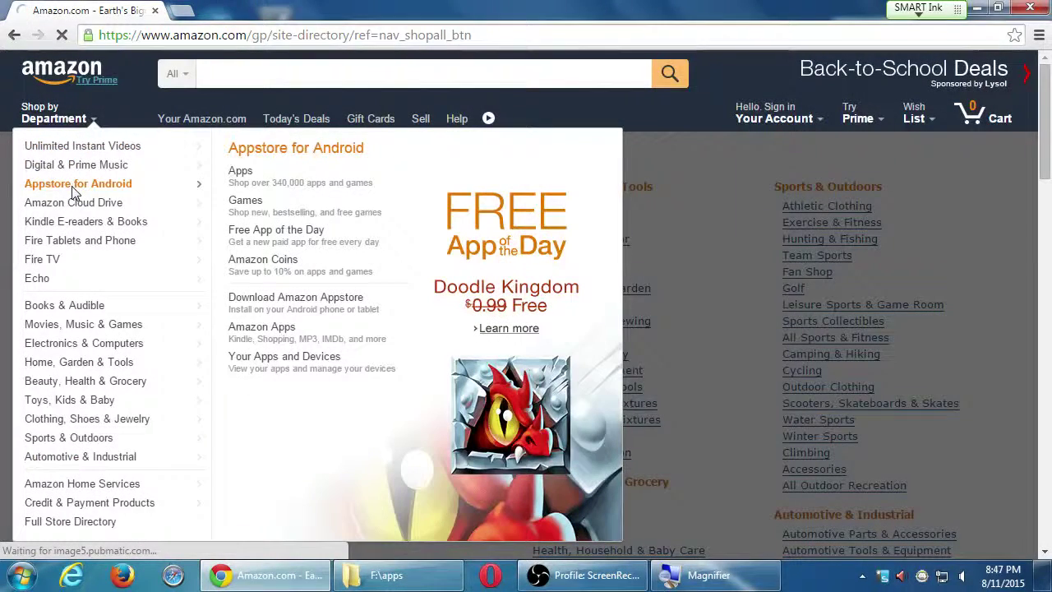
click(241, 179)
Scroll through the Android app listings such as Castle Clash, Caesars Slots and Colorfy
scroll(210, 353, down, 2)
scroll(222, 364, down, 2)
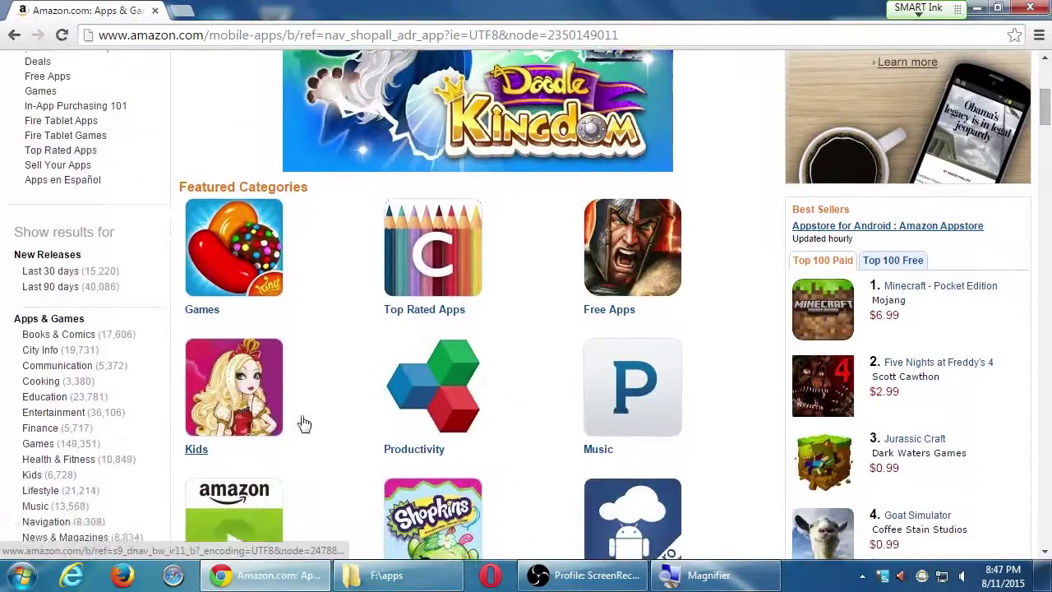
scroll(304, 424, down, 3)
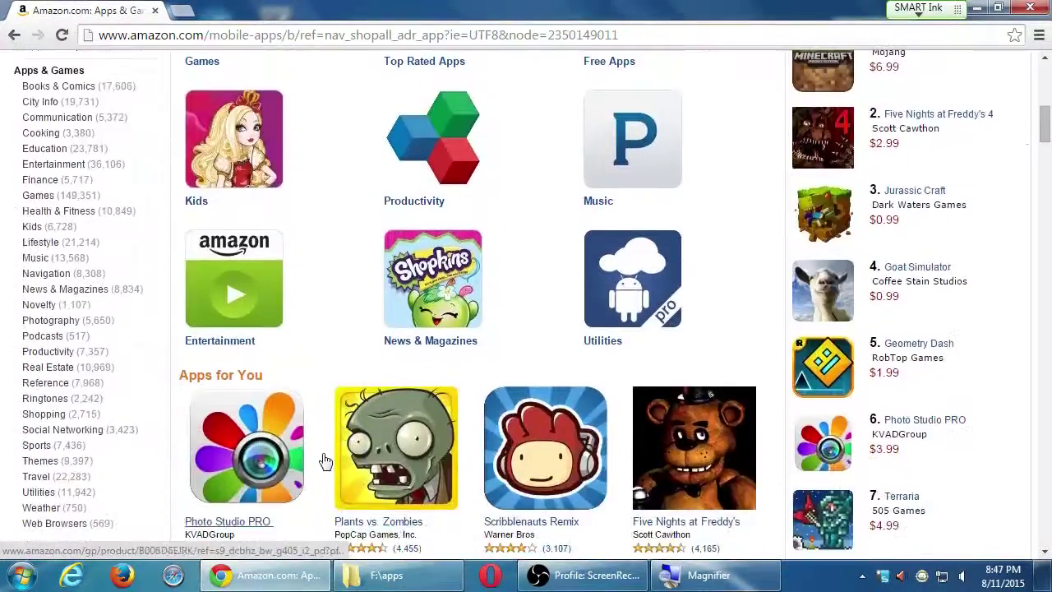
scroll(409, 440, down, 2)
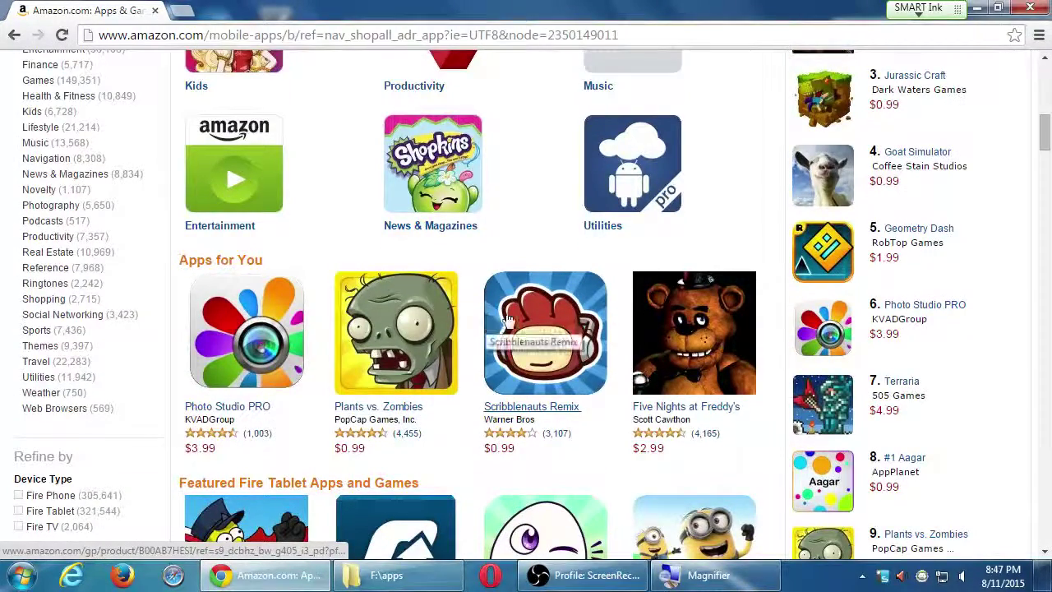
scroll(413, 489, down, 5)
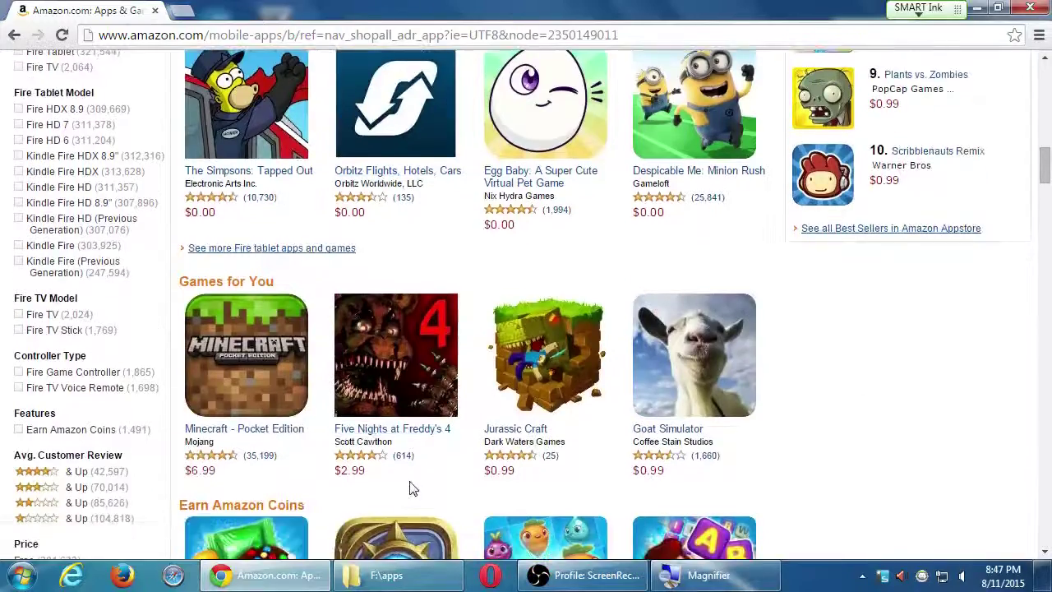
scroll(413, 489, up, 1)
scroll(403, 502, down, 4)
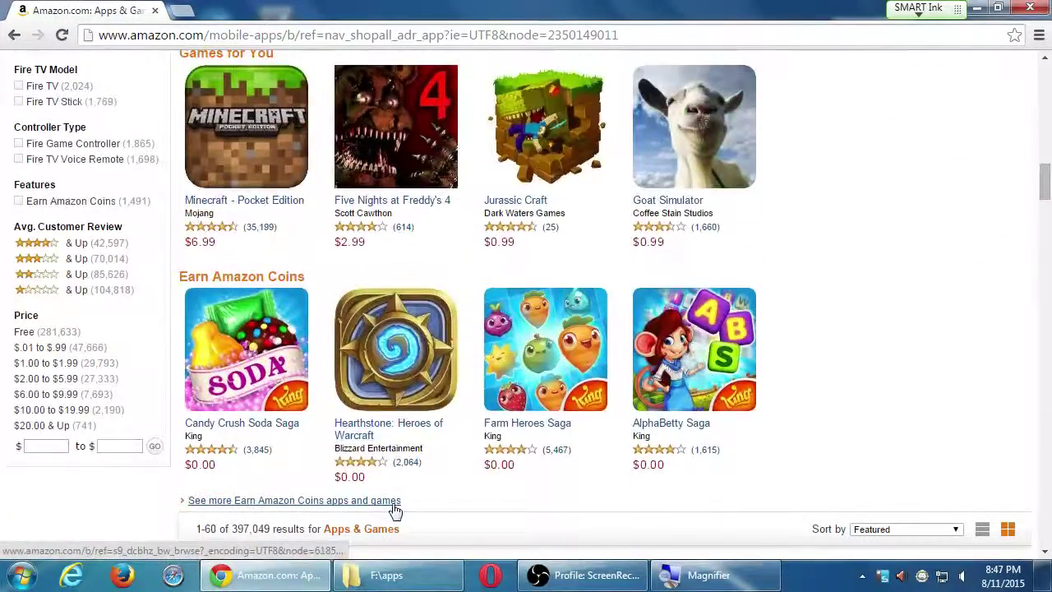
scroll(394, 511, down, 3)
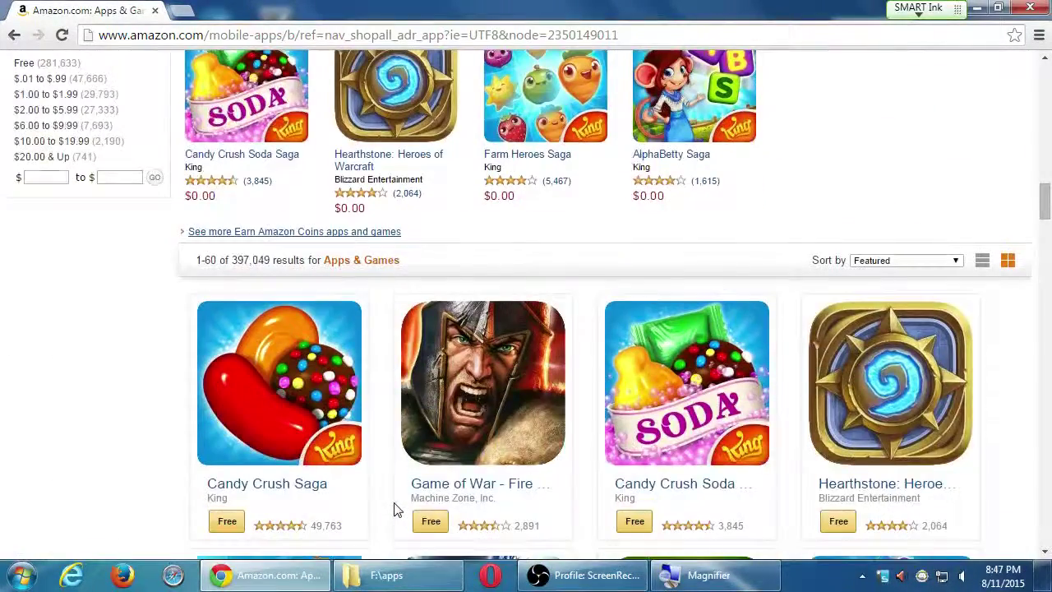
scroll(395, 510, down, 6)
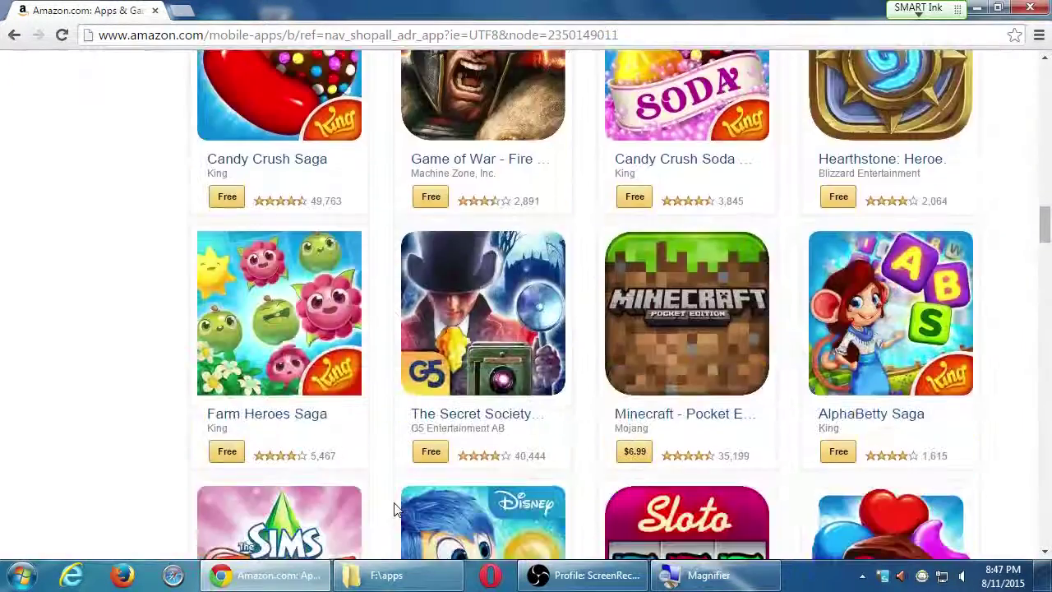
scroll(395, 510, down, 2)
scroll(394, 511, down, 2)
scroll(395, 510, down, 6)
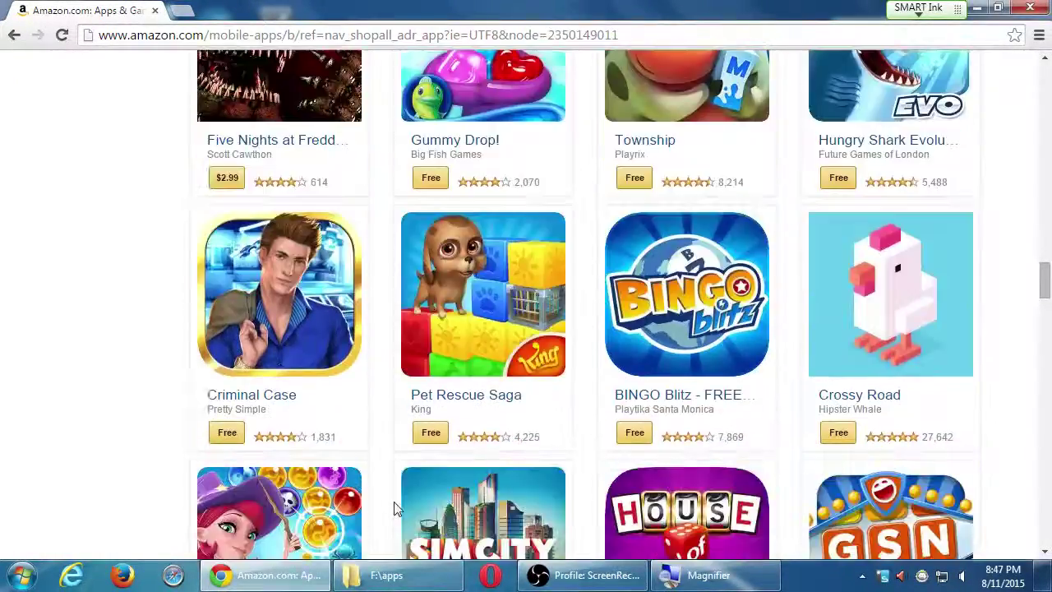
scroll(394, 510, down, 6)
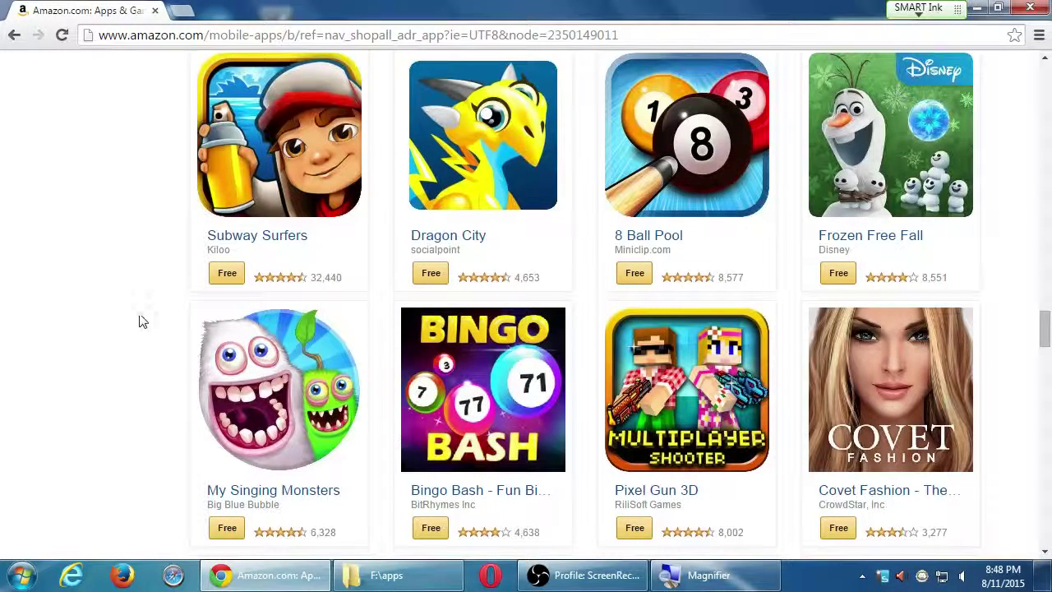
scroll(535, 463, down, 1)
scroll(535, 463, down, 6)
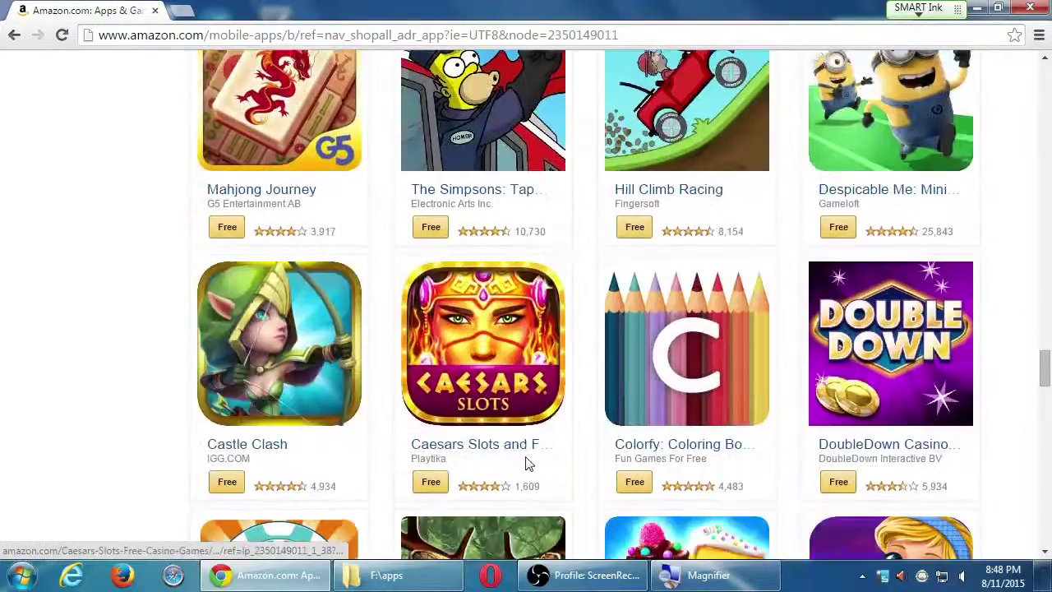
Return to the top of the page and enter developer.amazon.com in the address bar
key(Home)
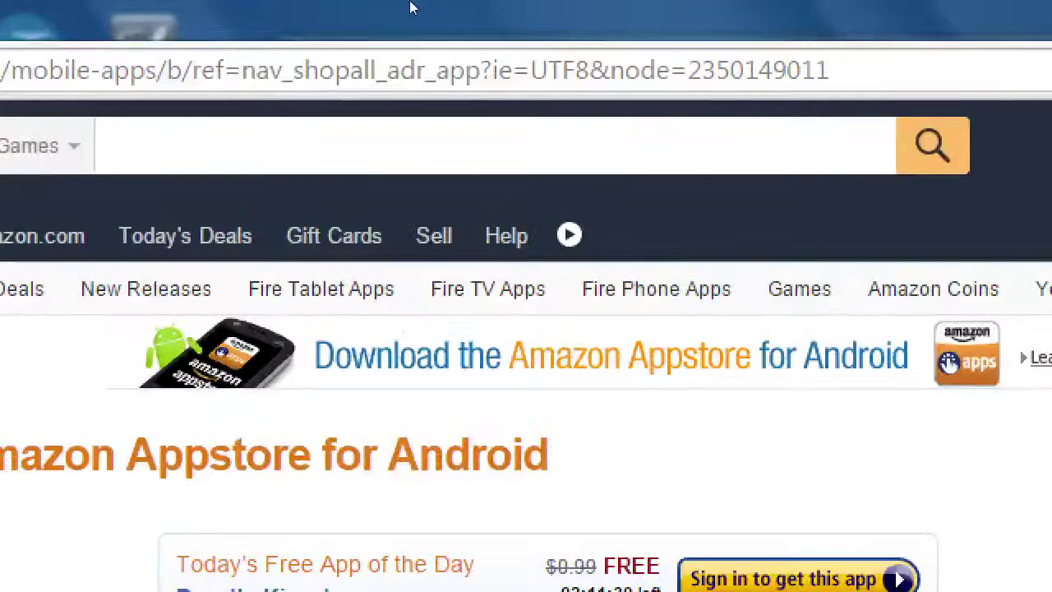
key(ctrl+l)
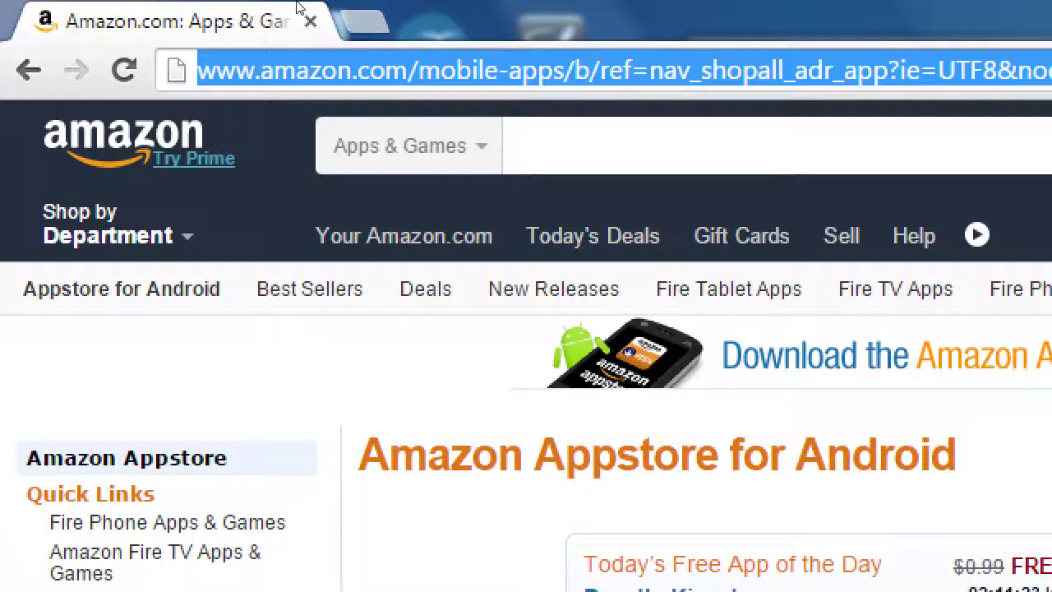
text(developer.)
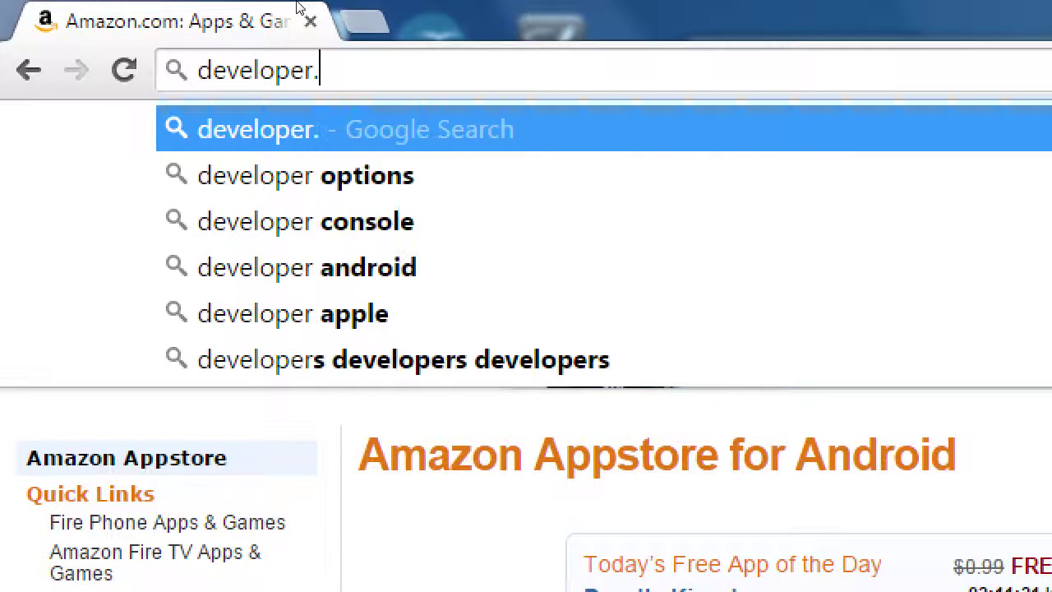
text(amazon.com)
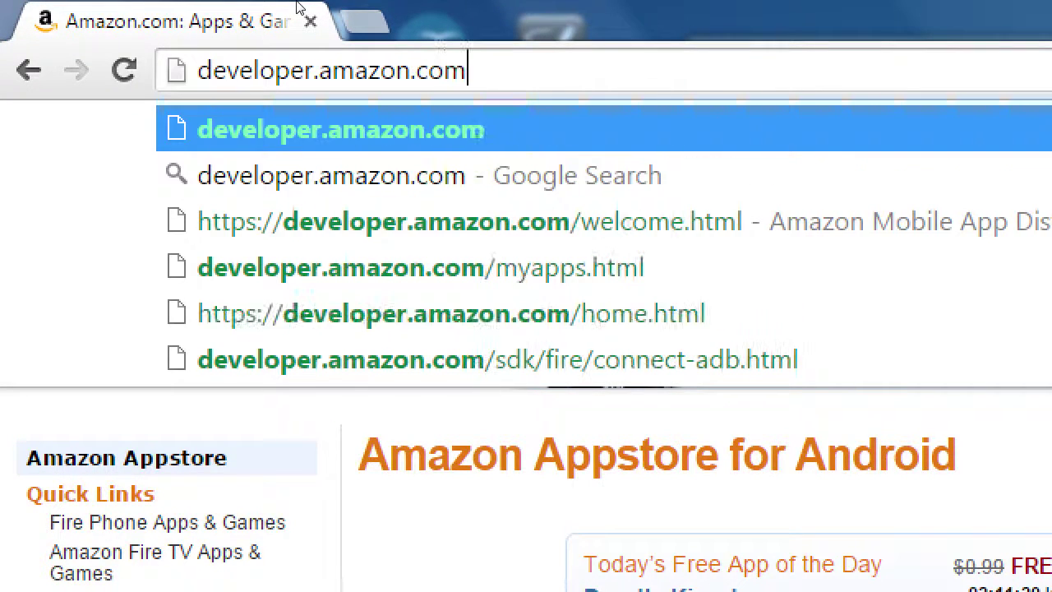
key(Return)
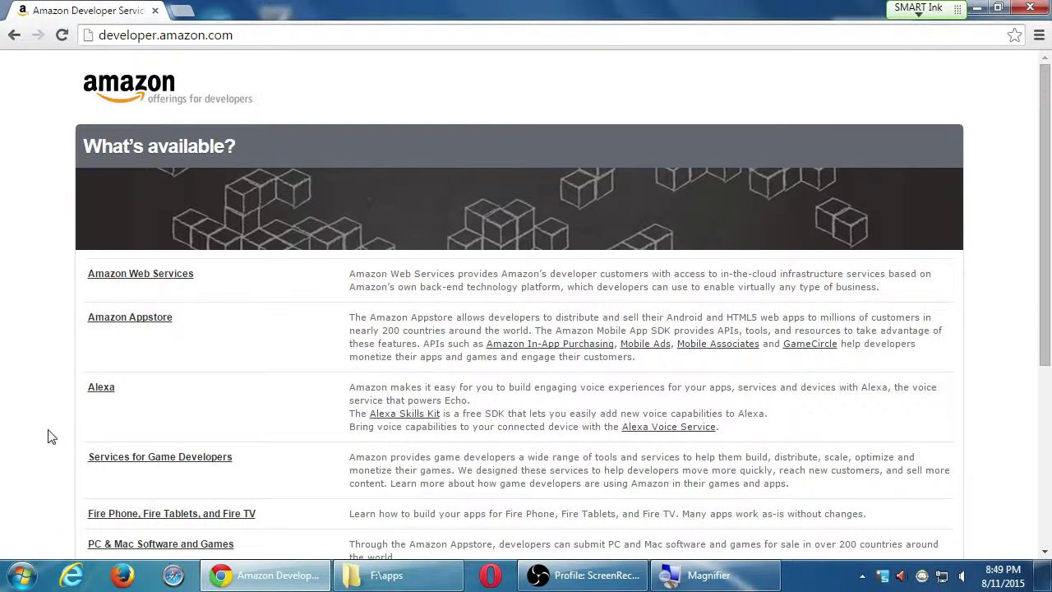
scroll(52, 431, down, 3)
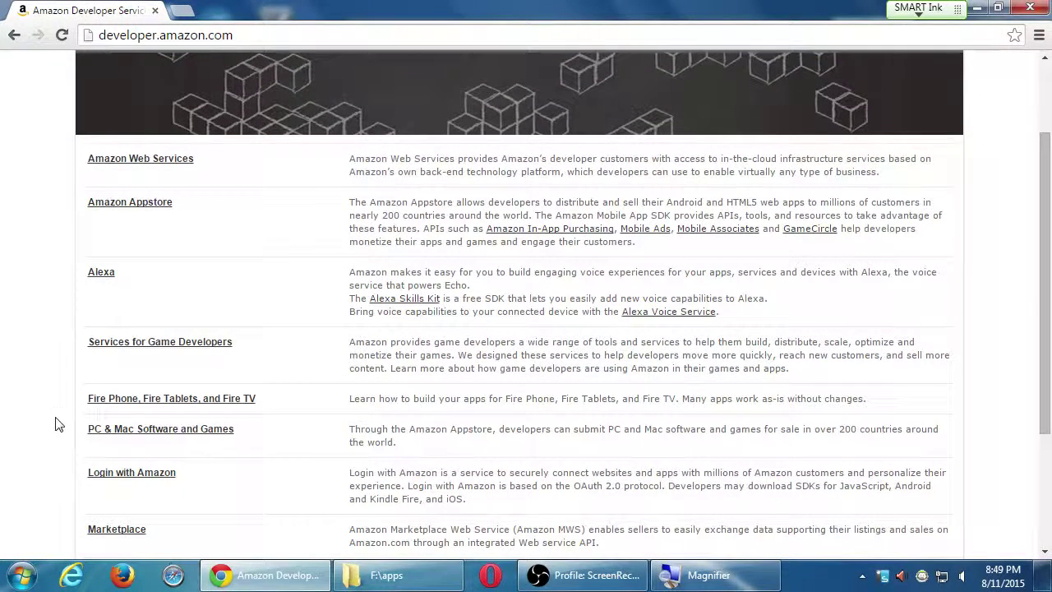
scroll(56, 423, down, 1)
scroll(57, 421, down, 1)
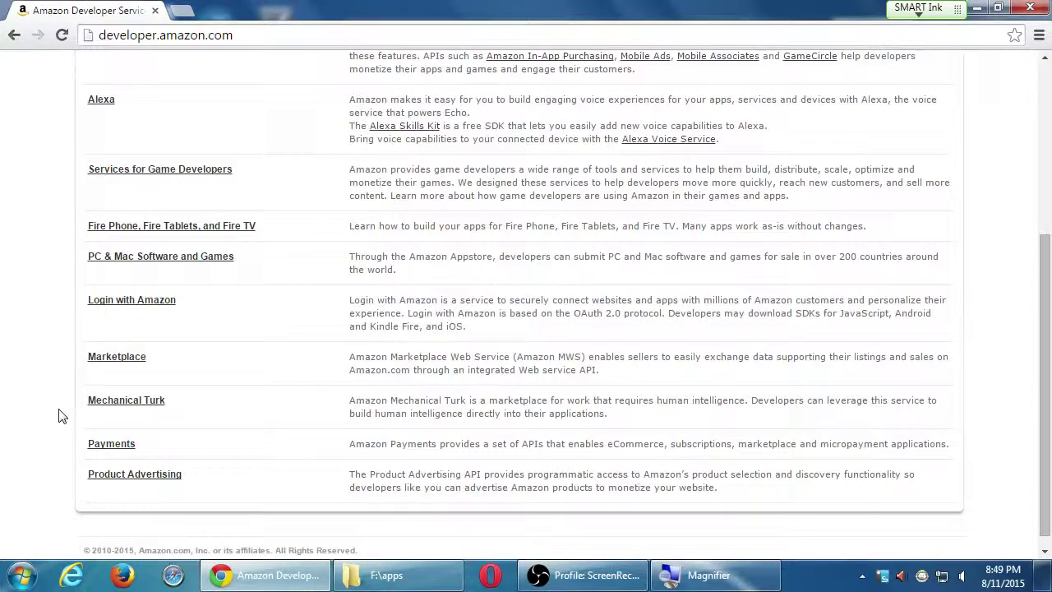
scroll(58, 415, up, 3)
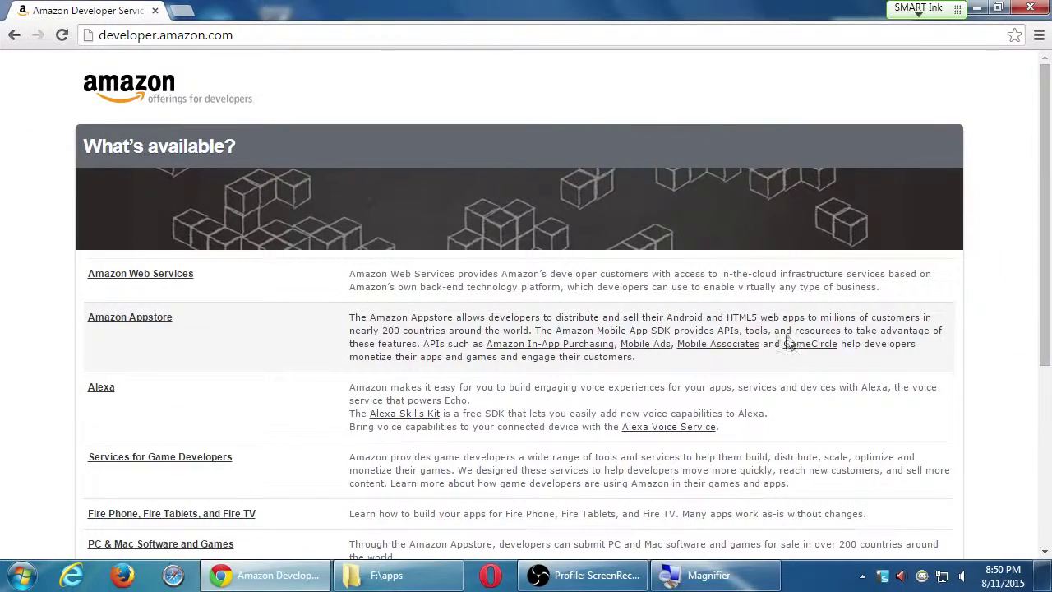
Open the Amazon Appstore developer portal and scroll through the Apps & Services page
click(120, 322)
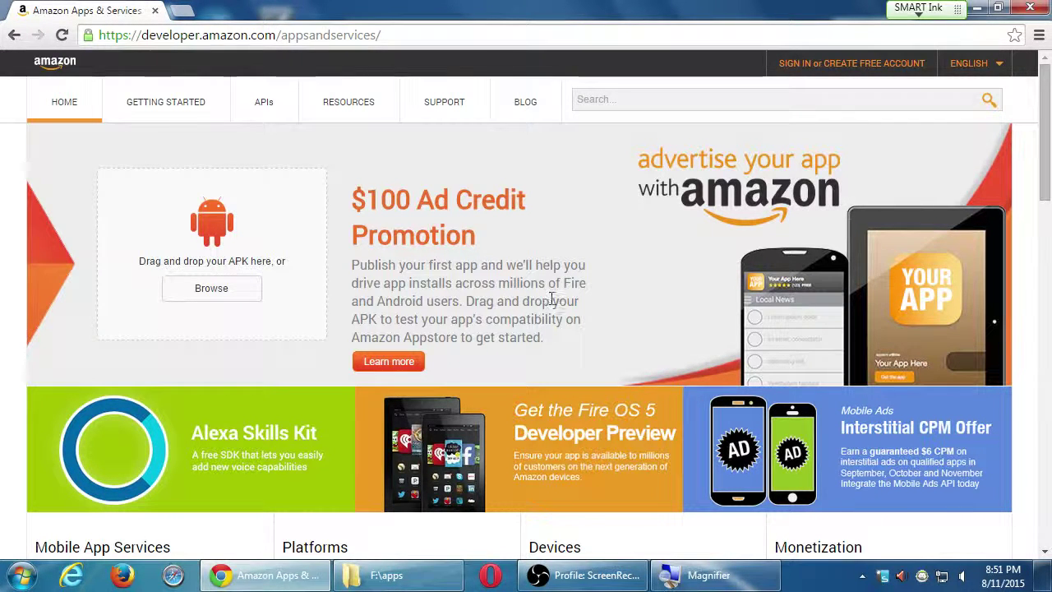
scroll(550, 300, down, 5)
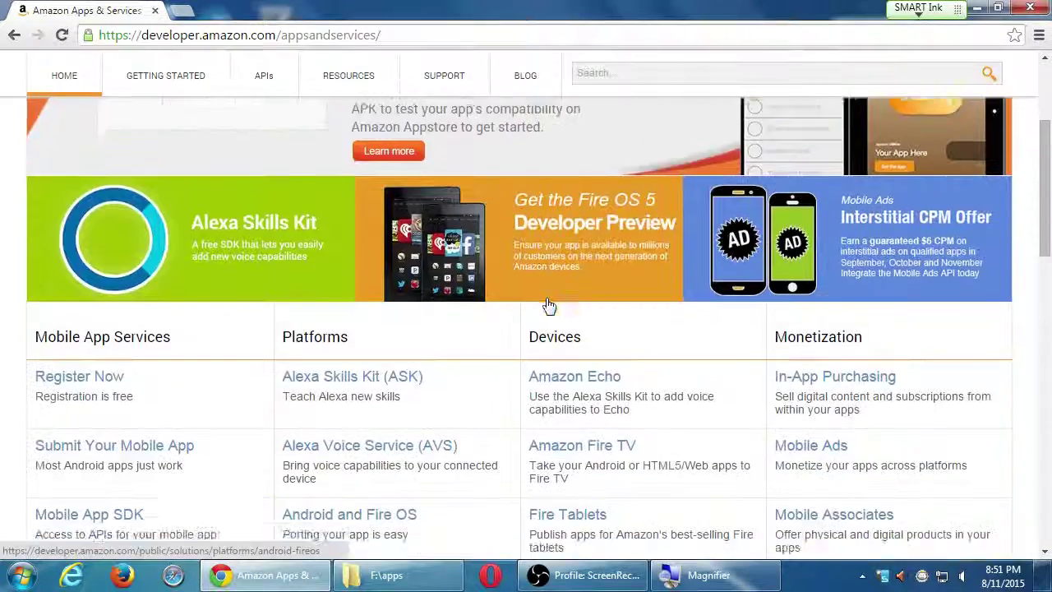
scroll(214, 260, down, 4)
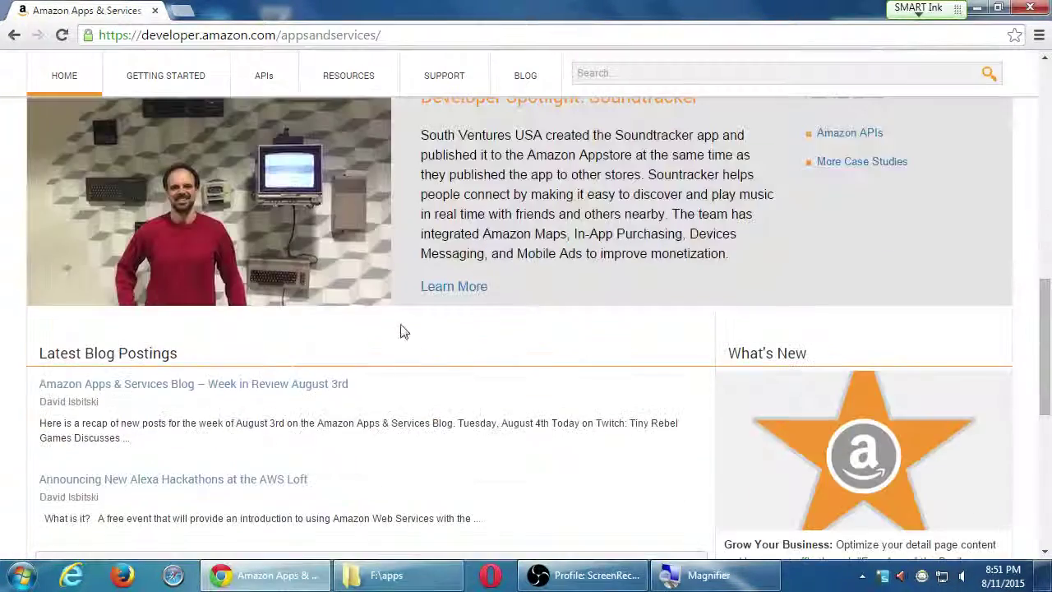
scroll(460, 365, up, 1)
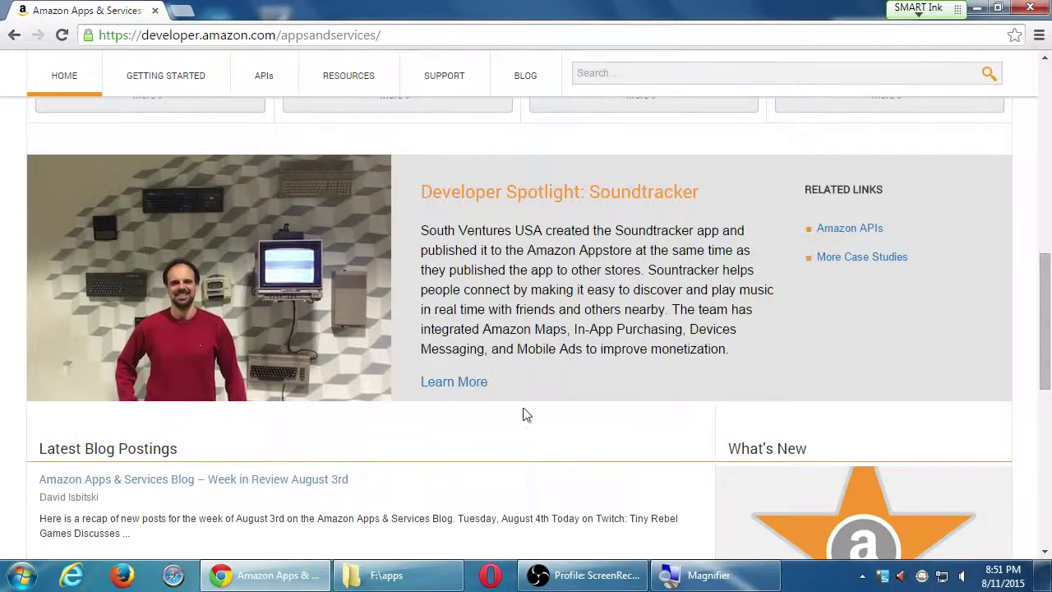
scroll(382, 260, up, 1)
scroll(592, 329, down, 5)
scroll(594, 327, down, 2)
Return to the top, choose 'I am a new customer' and submit the e-mail address
key(Home)
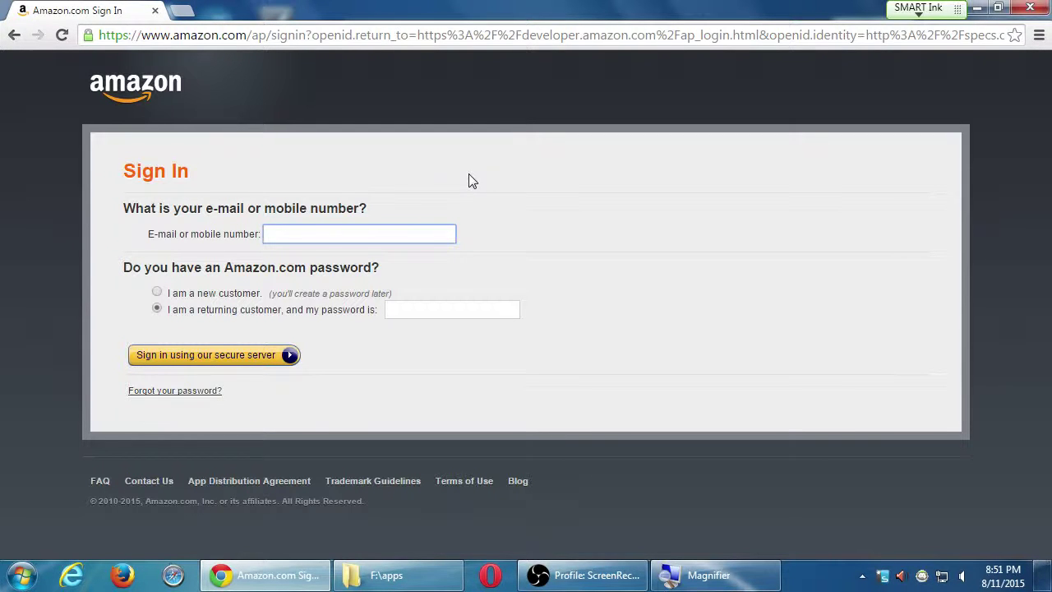
click(158, 292)
click(293, 234)
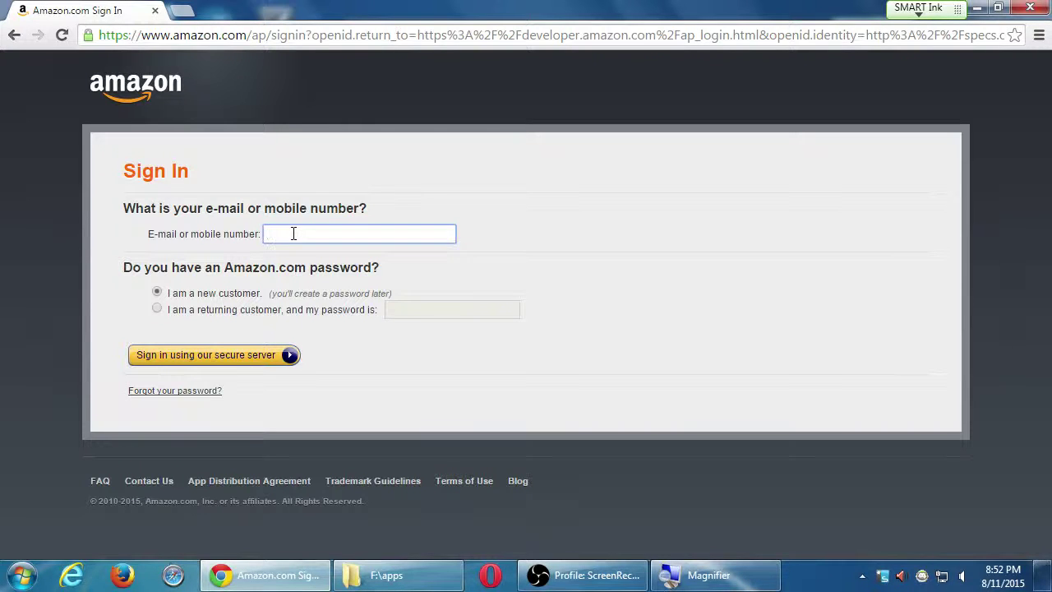
click(230, 358)
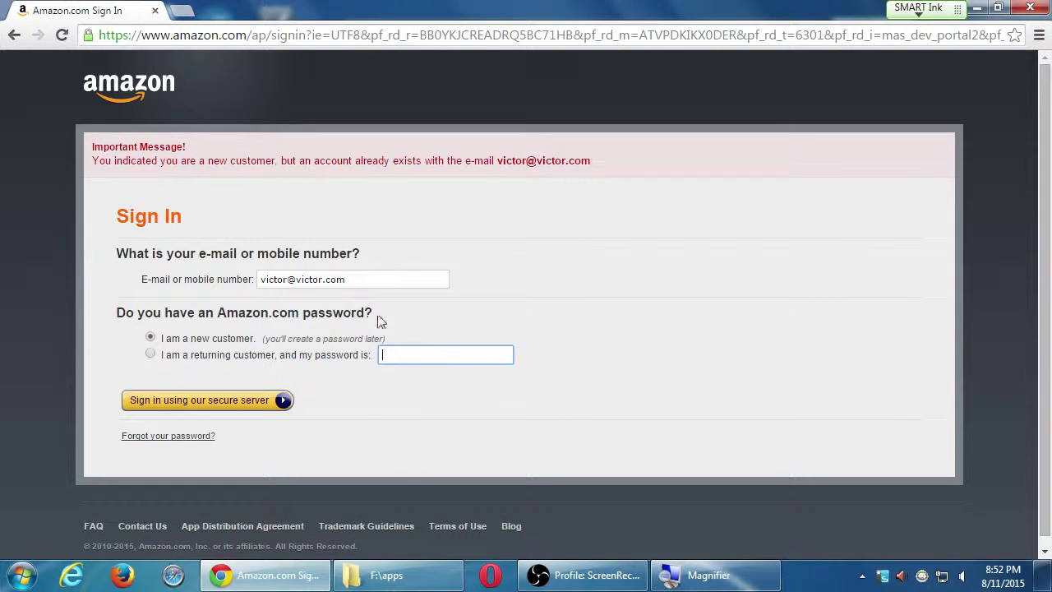
Fix the rejected e-mail address by adding 'campos' and submit it again
click(322, 280)
key(Left)
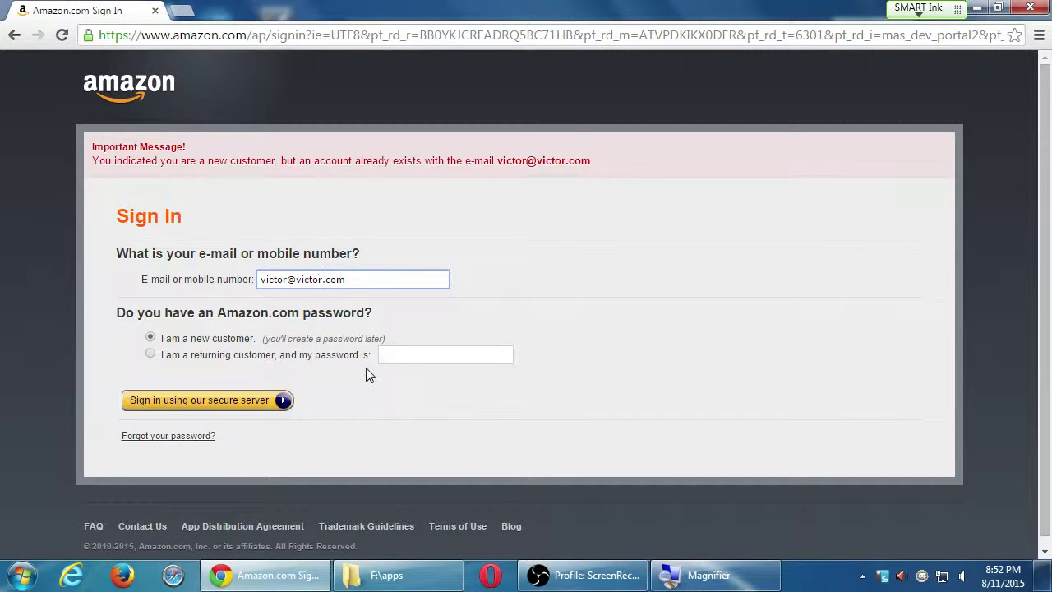
text(campos)
click(242, 403)
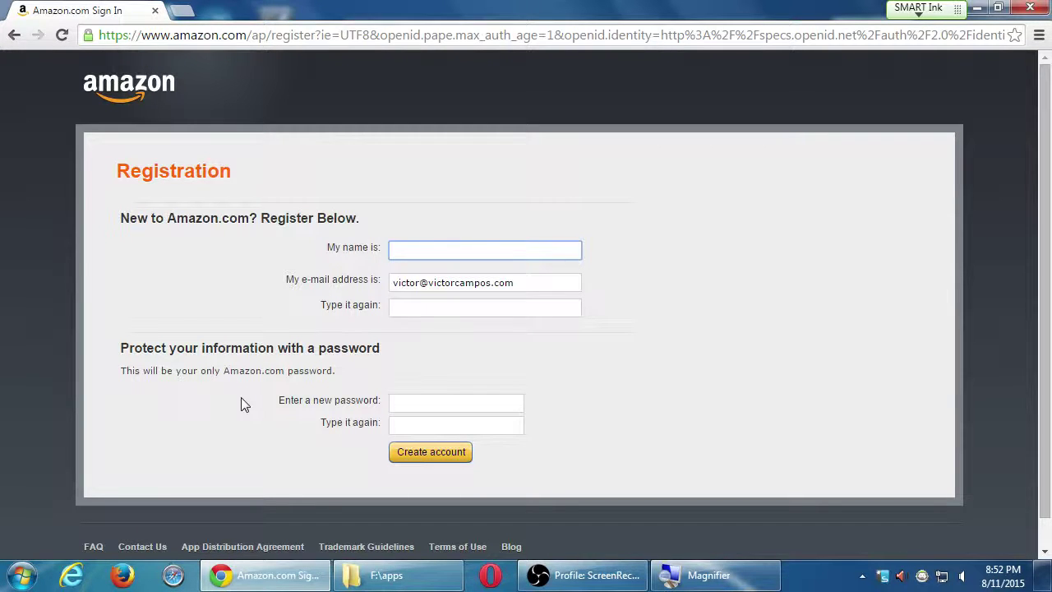
Enter the account holder's name, confirm the e-mail, set and confirm the password, and create the account
key(Tab)
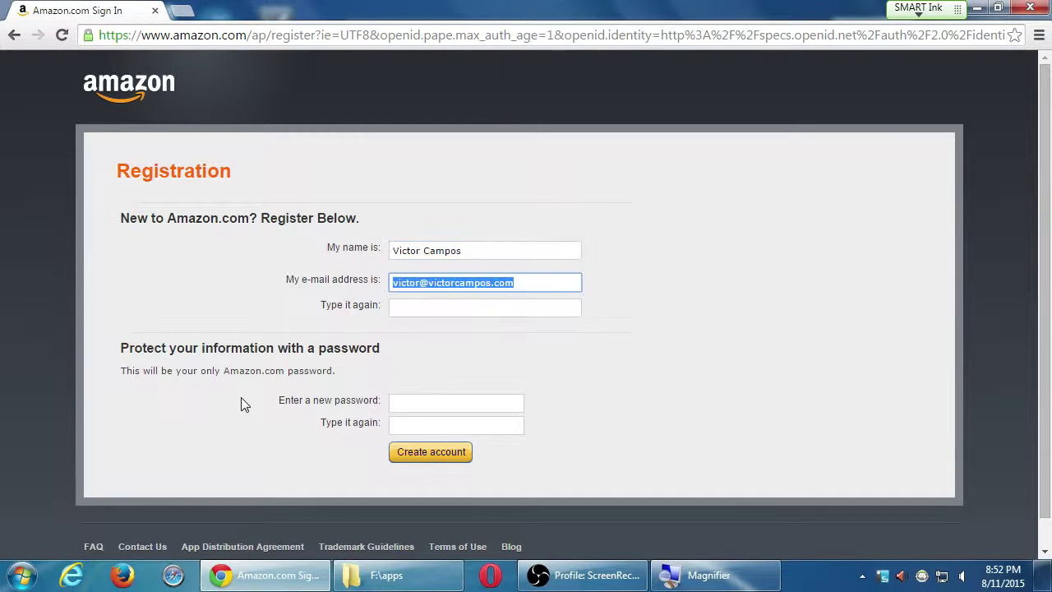
key(Tab)
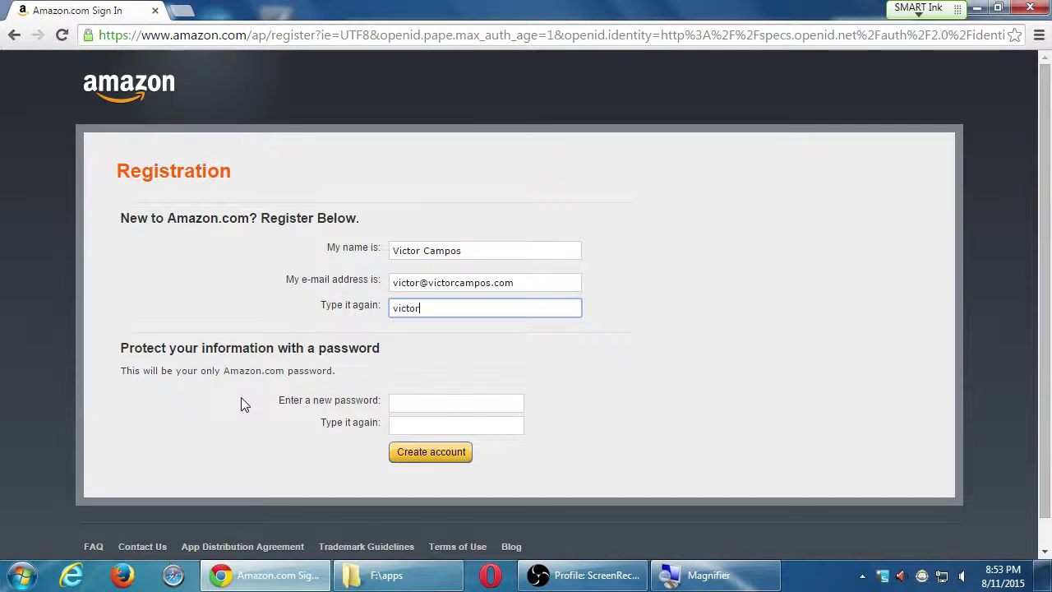
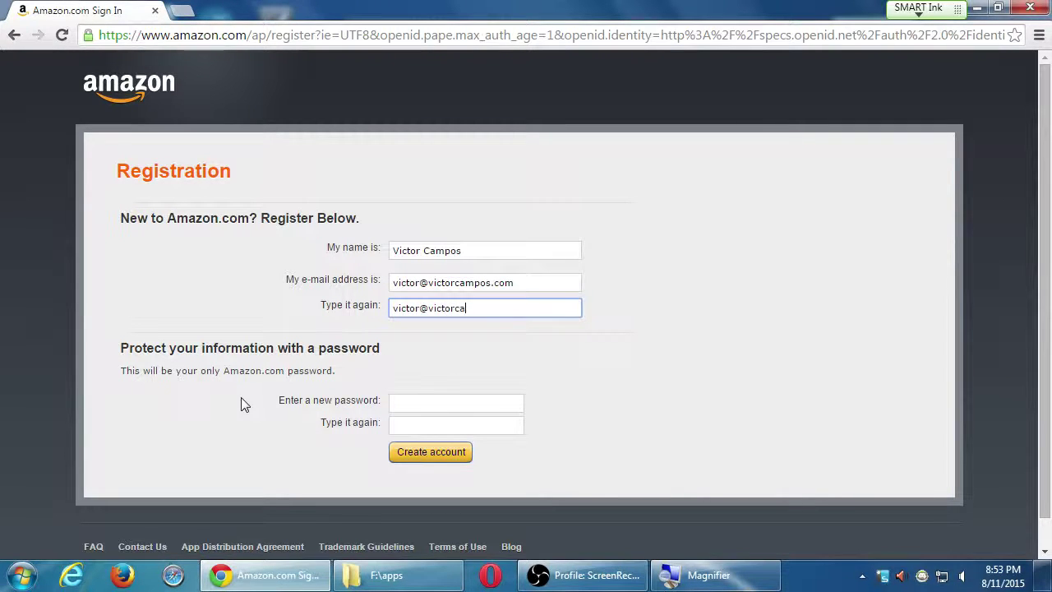
key(Tab)
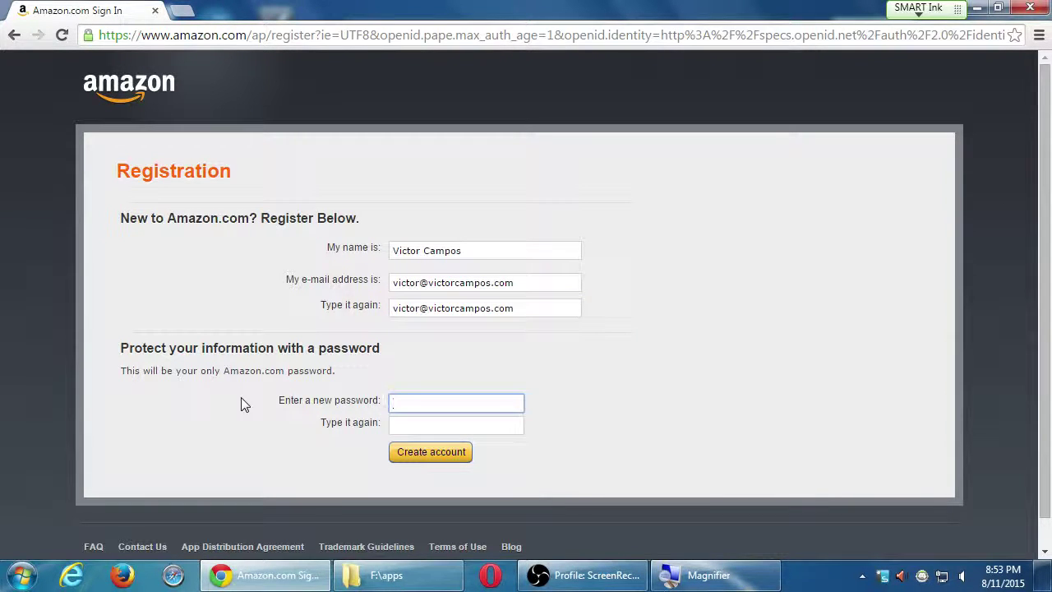
text(•••••••••••••)
text(•)
key(Tab)
text(•)
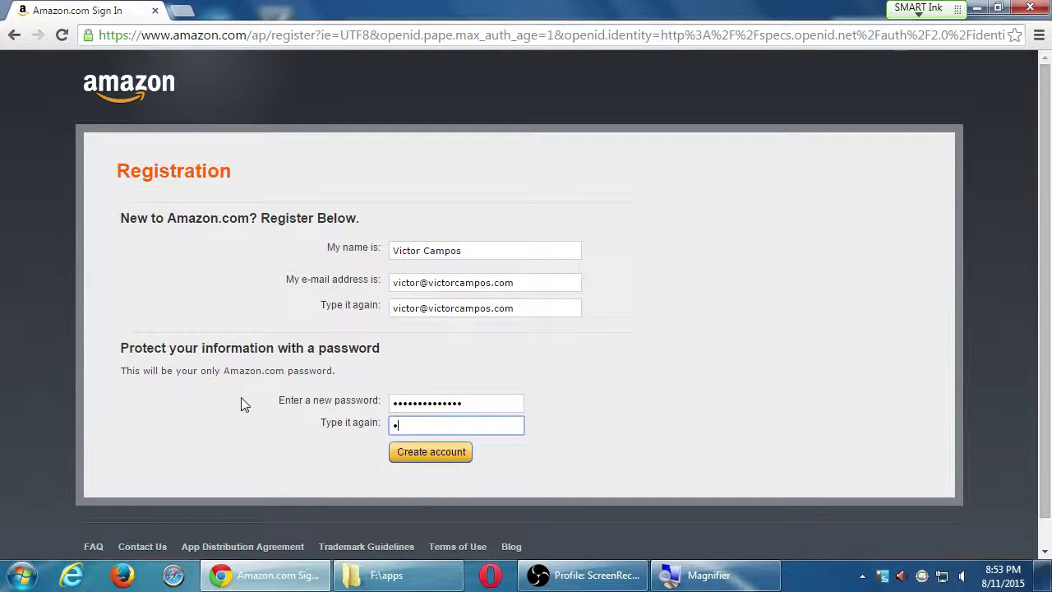
text(••••••••)
key(Return)
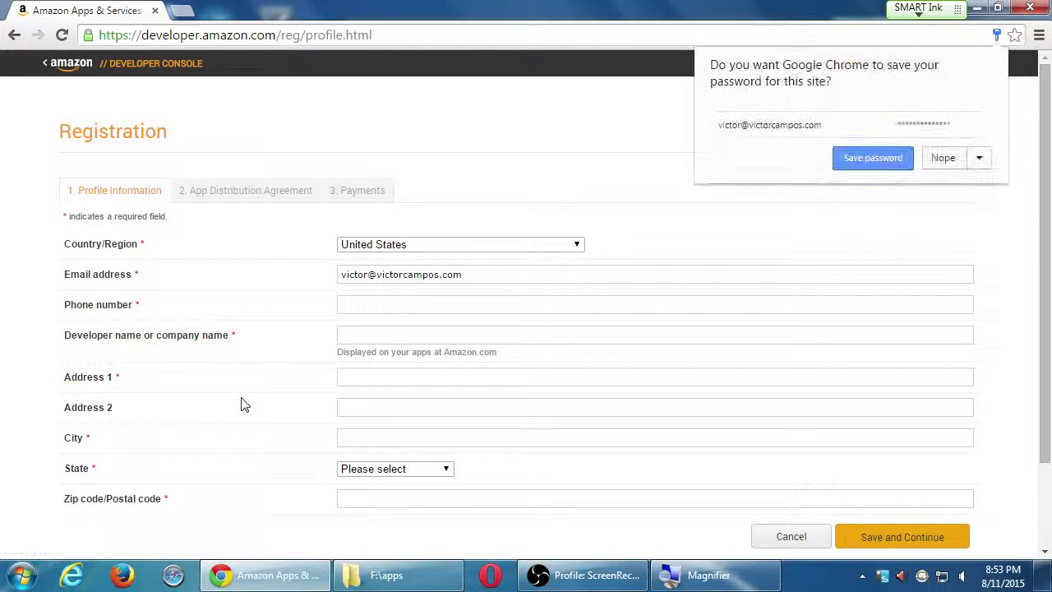
Decline Chrome's save-password offer and look over the Registration Profile Information form
click(947, 158)
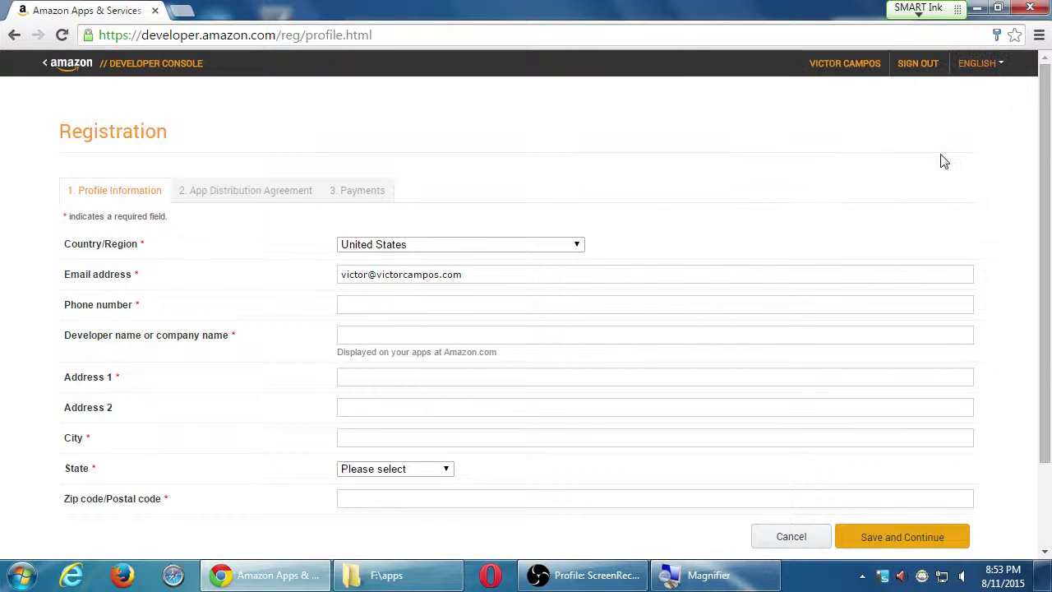
scroll(1037, 220, down, 3)
scroll(1046, 220, up, 2)
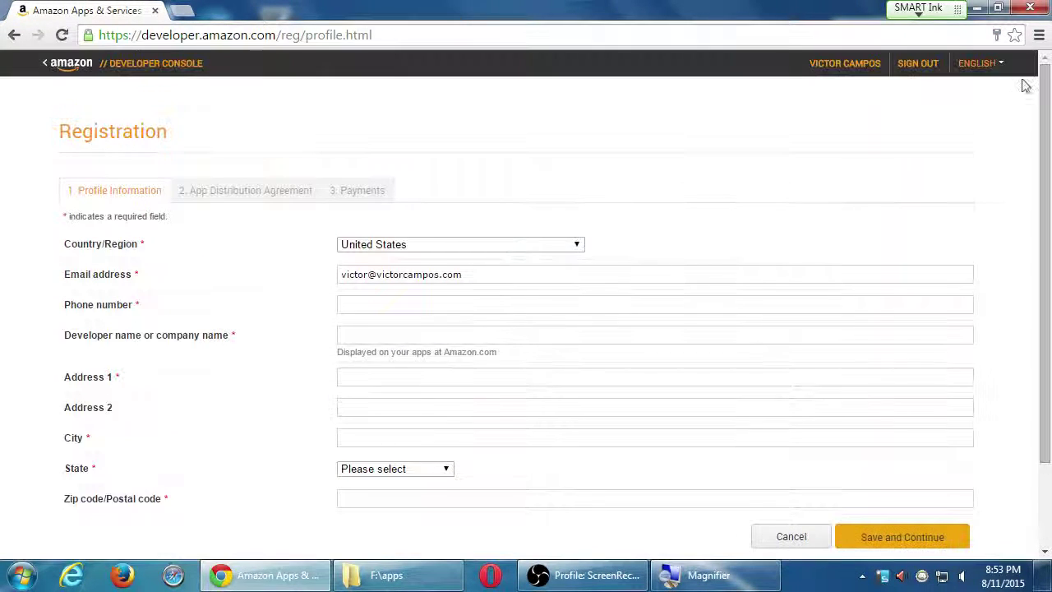
scroll(345, 189, down, 1)
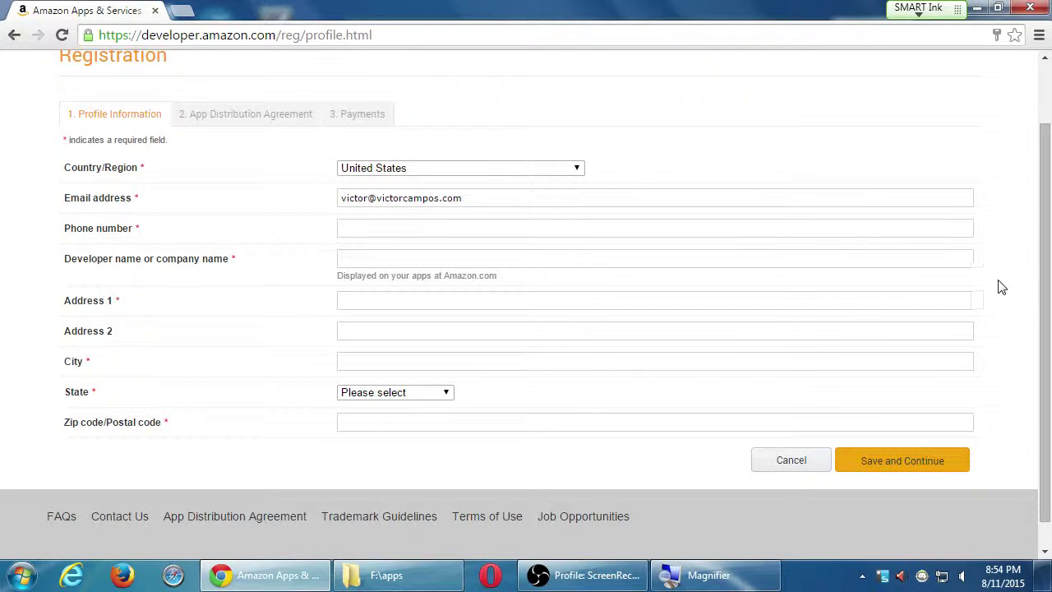
Scroll back up to the top of the Profile Information form
scroll(1041, 301, up, 2)
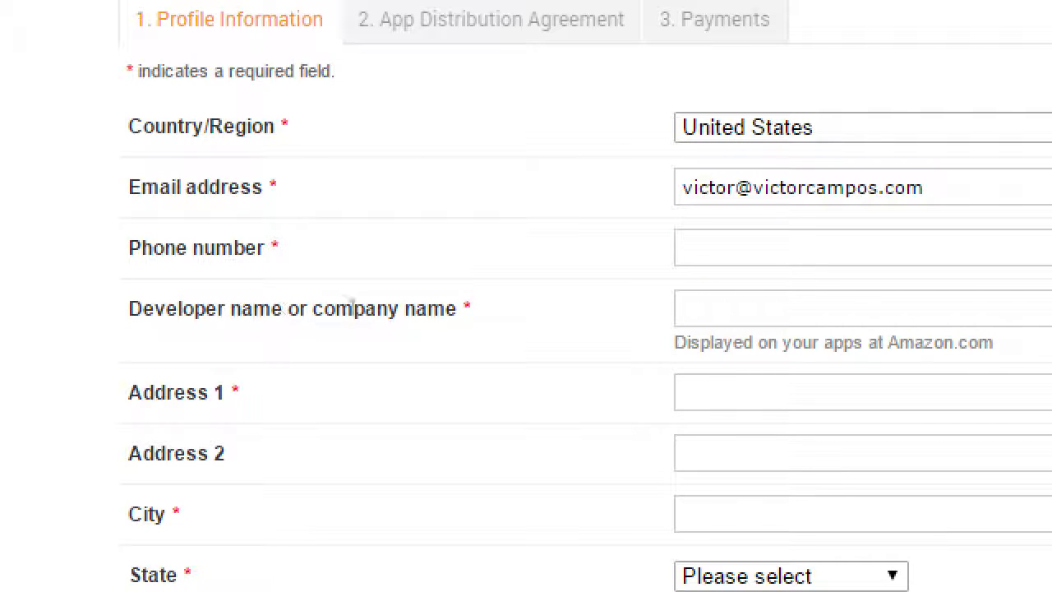
Advance focus to the phone number field on the profile form
key(Tab)
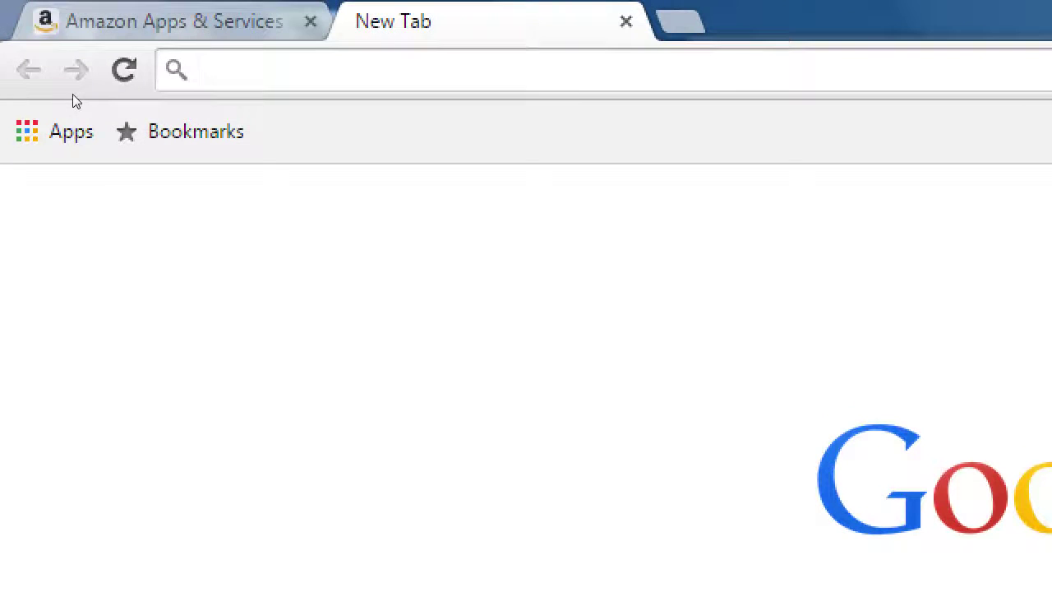
Search Google for 'google voice' and highlight the Google Voice result title
text(google voice)
key(Return)
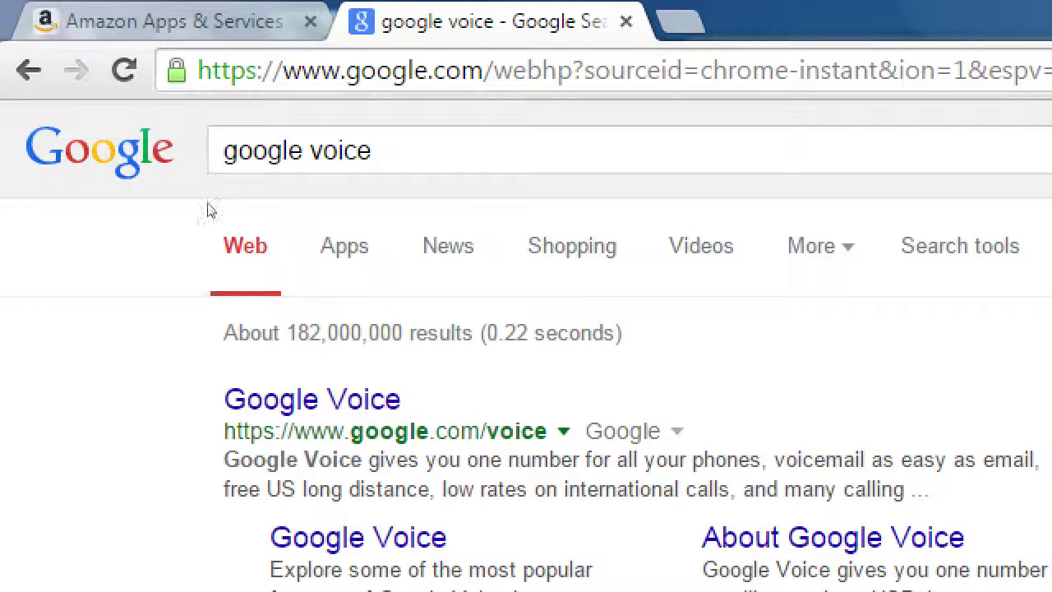
drag(206, 207, 249, 202)
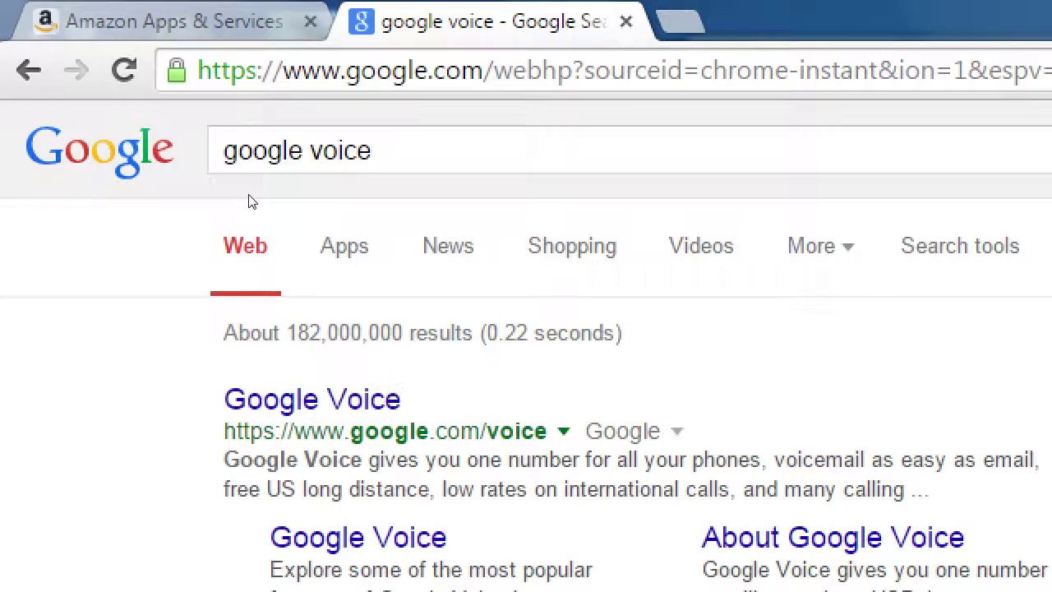
Back on the Amazon form, enter the phone number and the developer/company name
click(110, 11)
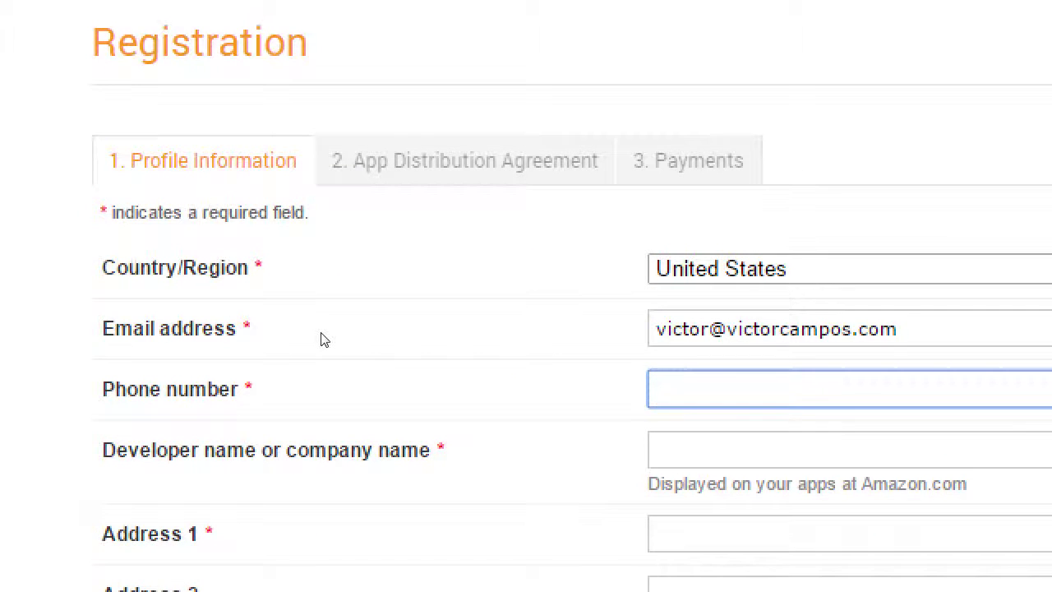
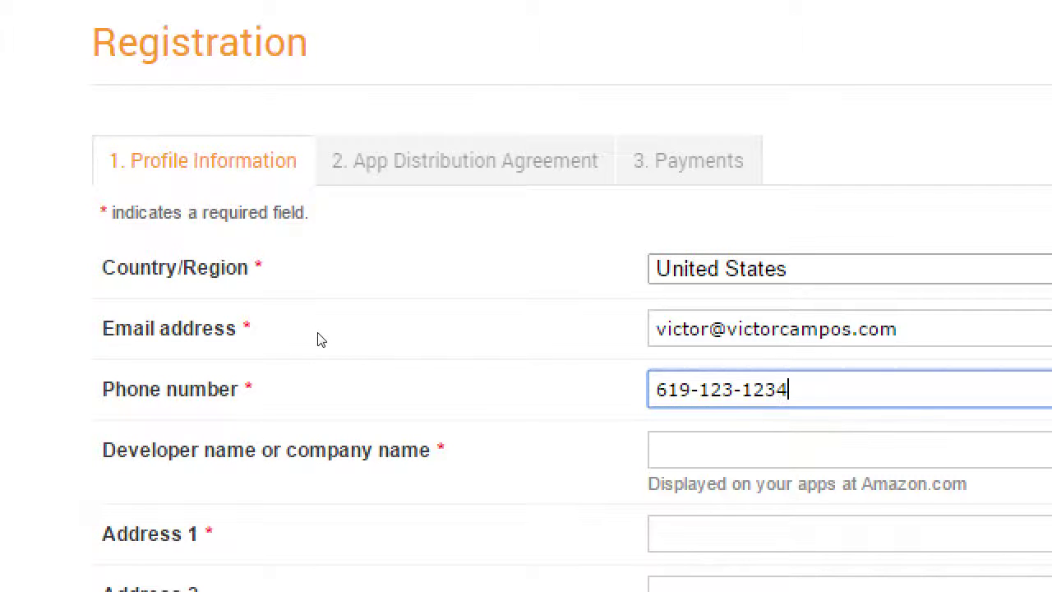
key(Tab)
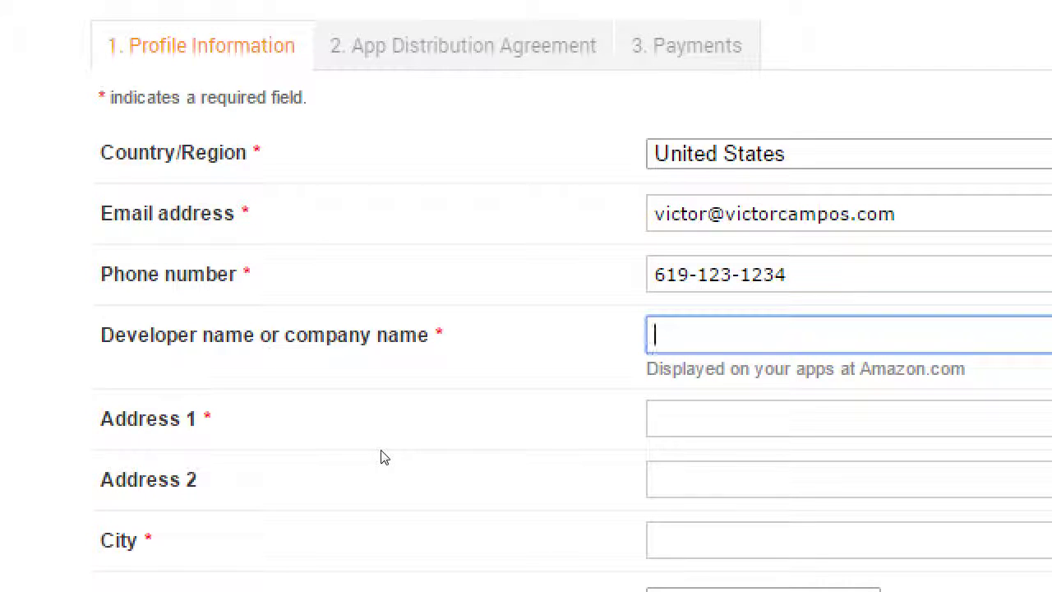
text(Campos Apps)
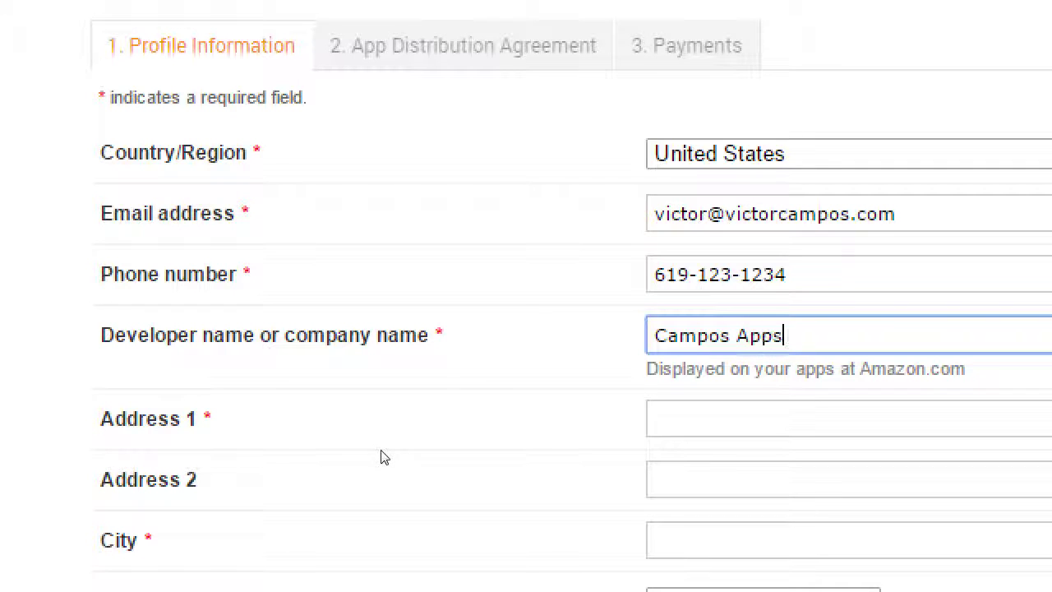
key(Tab)
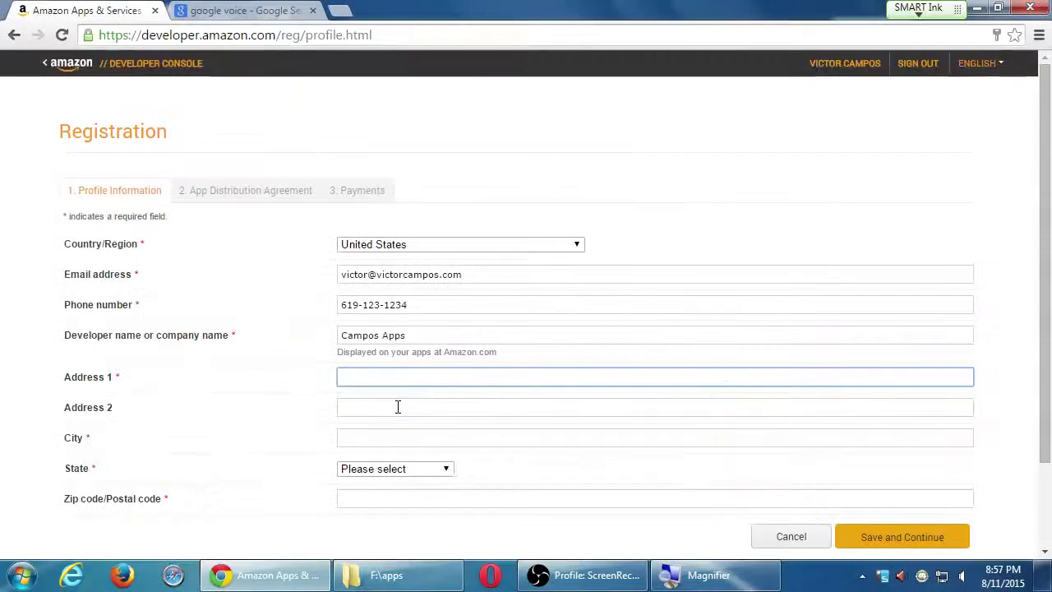
In the second tab, replace the Google address with amazon.com and load it
click(272, 11)
click(263, 35)
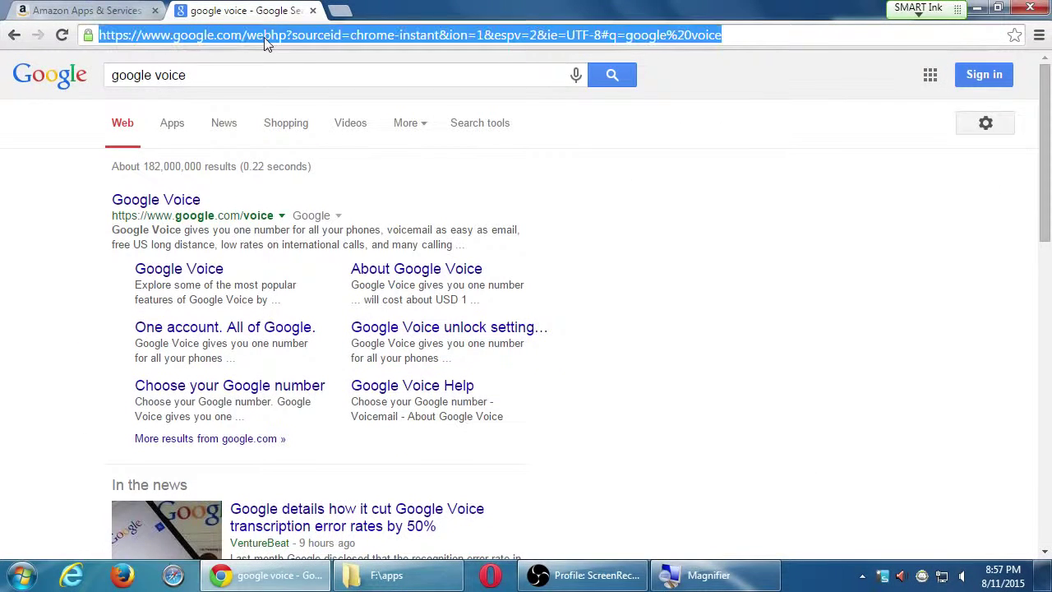
text(amazon.com)
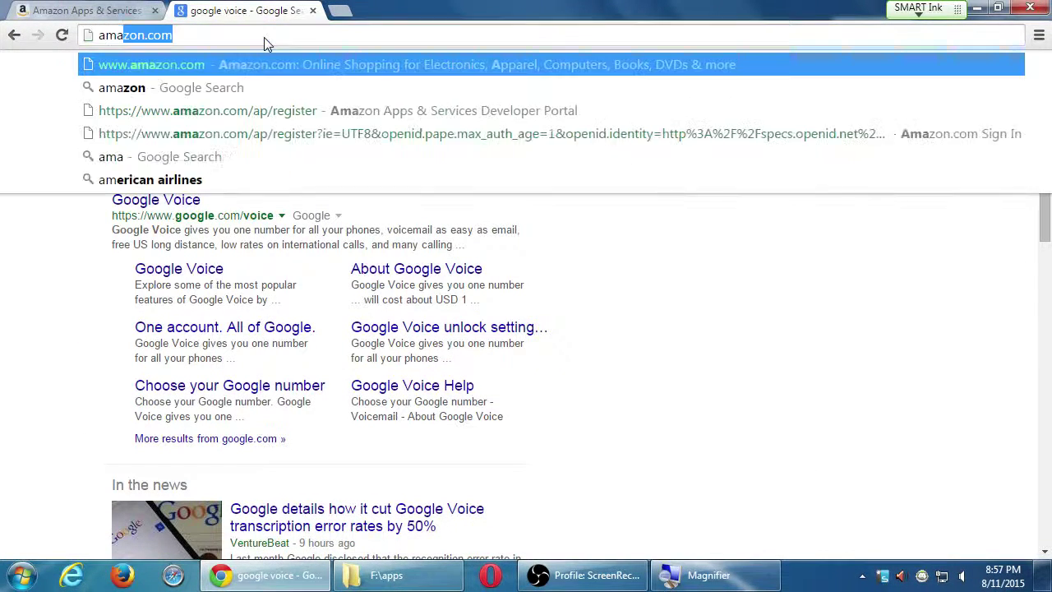
key(Down)
key(Down)
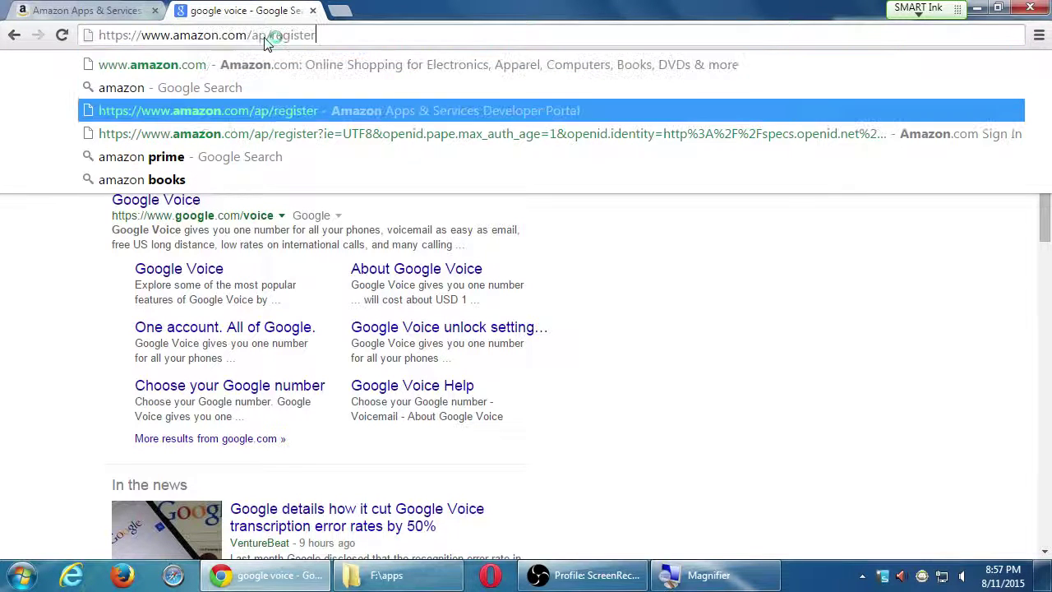
key(ctrl+shift+Left)
key(BackSpace)
key(Return)
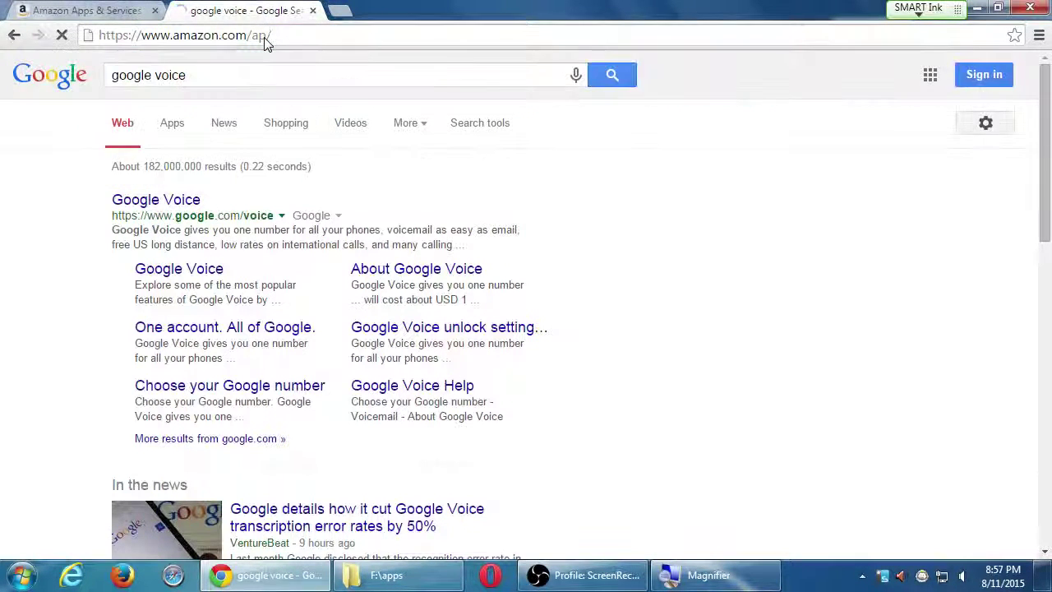
key(BackSpace)
key(BackSpace)
key(BackSpace)
key(BackSpace)
key(Return)
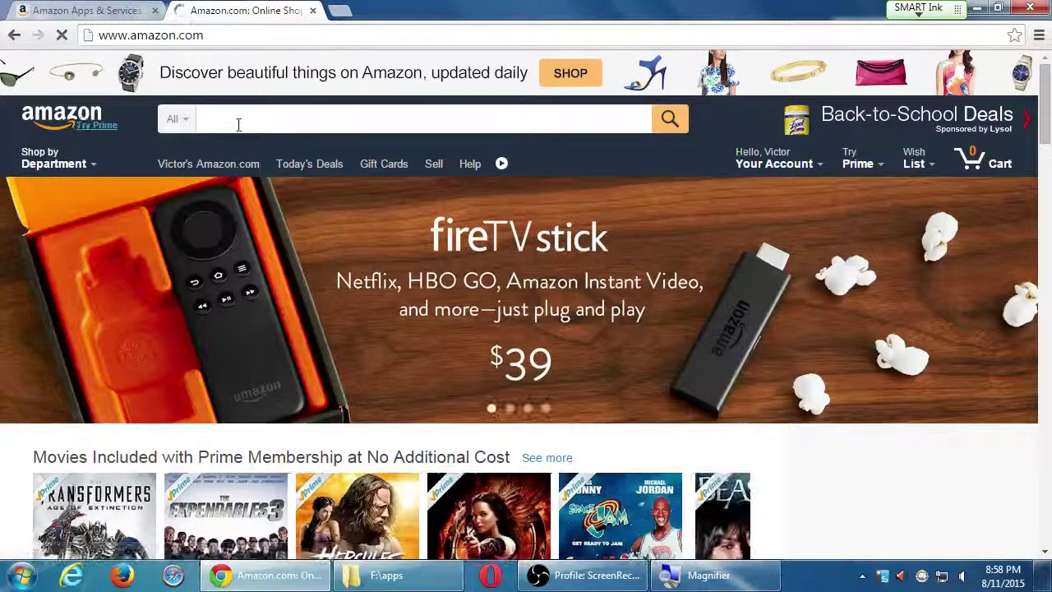
Search Amazon for 'mysdce', open Marty mySDCE, view Marty Apps Co.'s apps, then go back
click(251, 122)
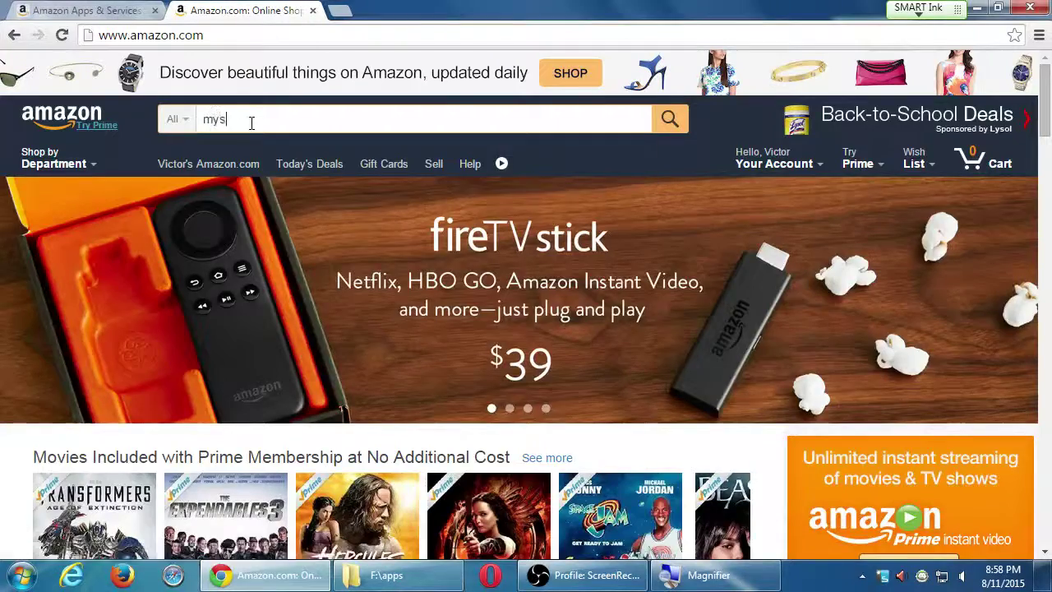
text(mysdce)
key(Return)
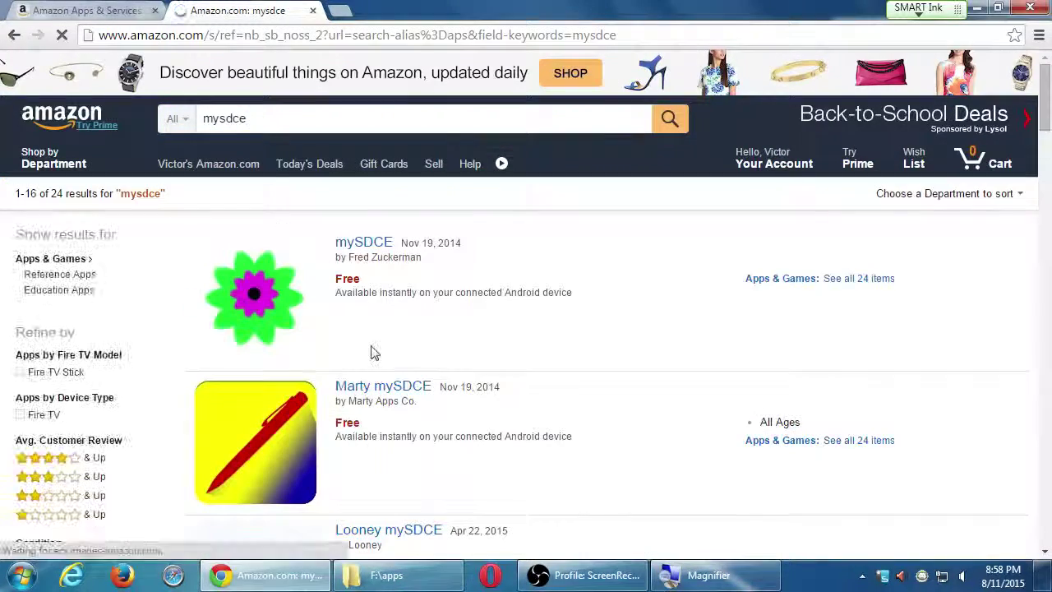
click(386, 388)
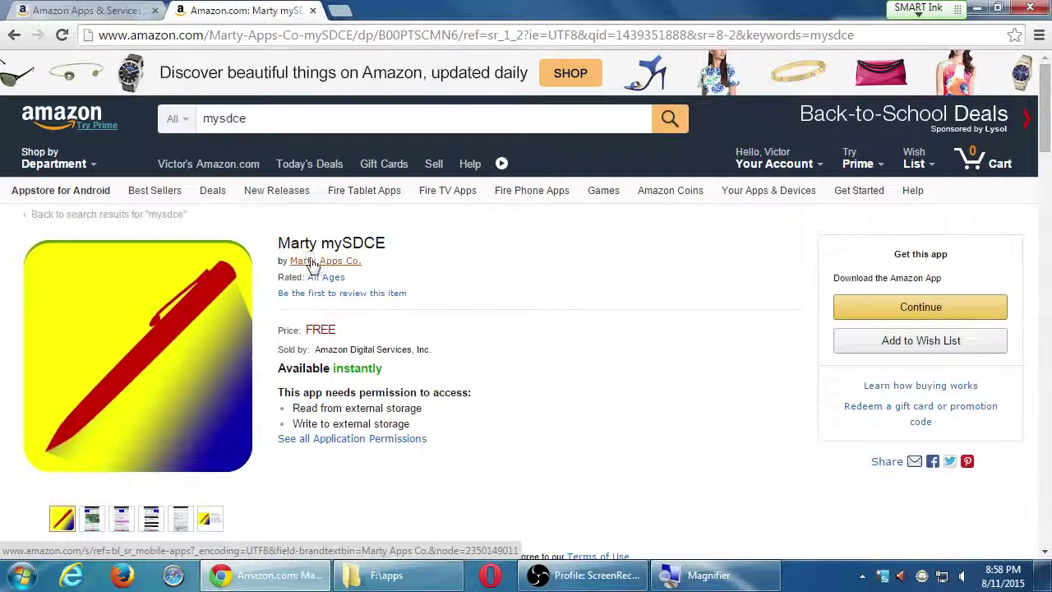
click(321, 265)
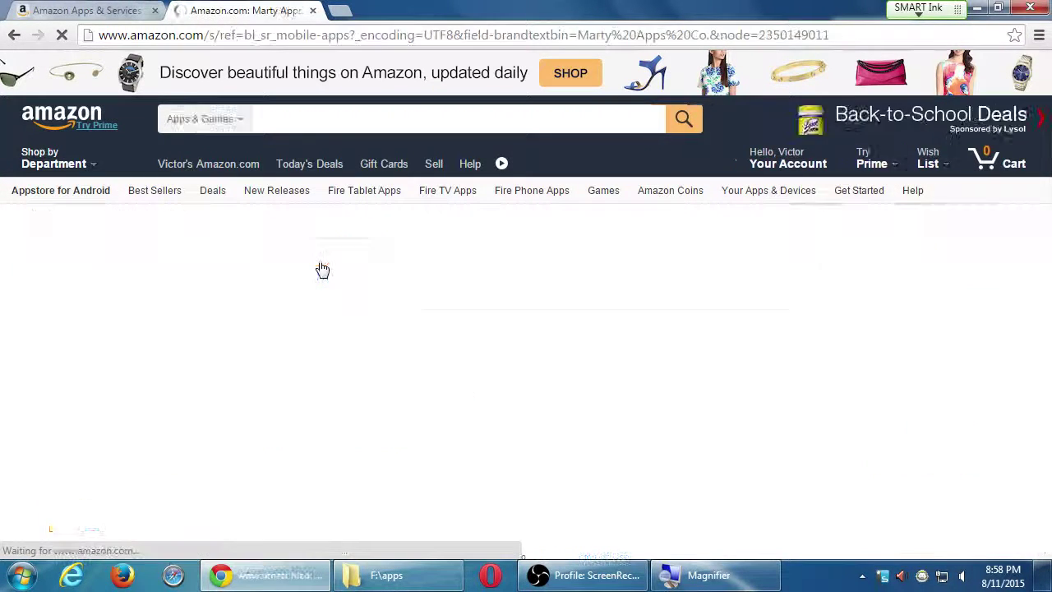
scroll(588, 376, down, 2)
scroll(589, 376, down, 3)
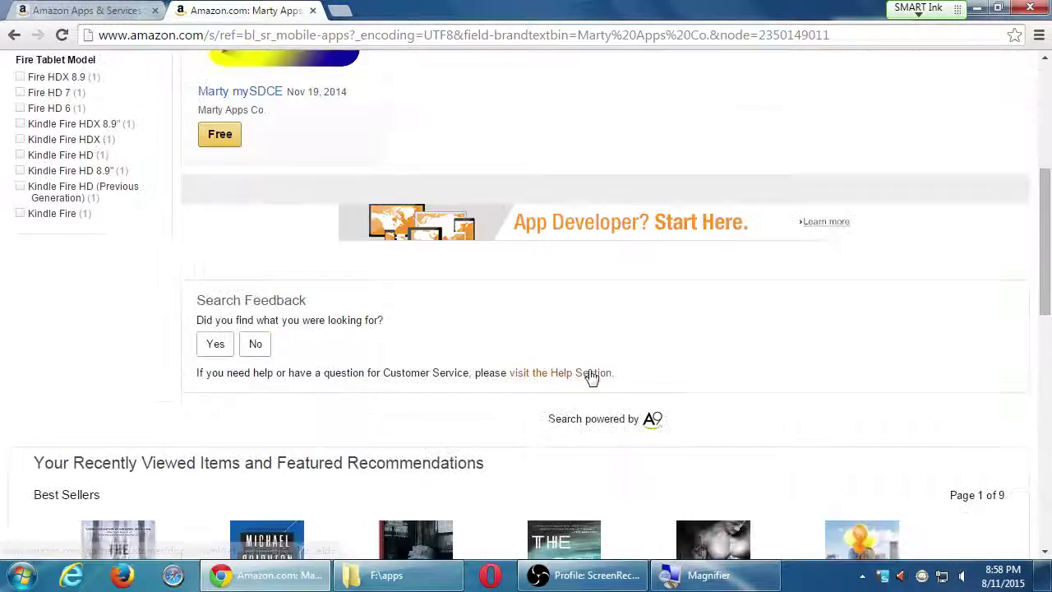
scroll(588, 377, up, 4)
key(alt+Left)
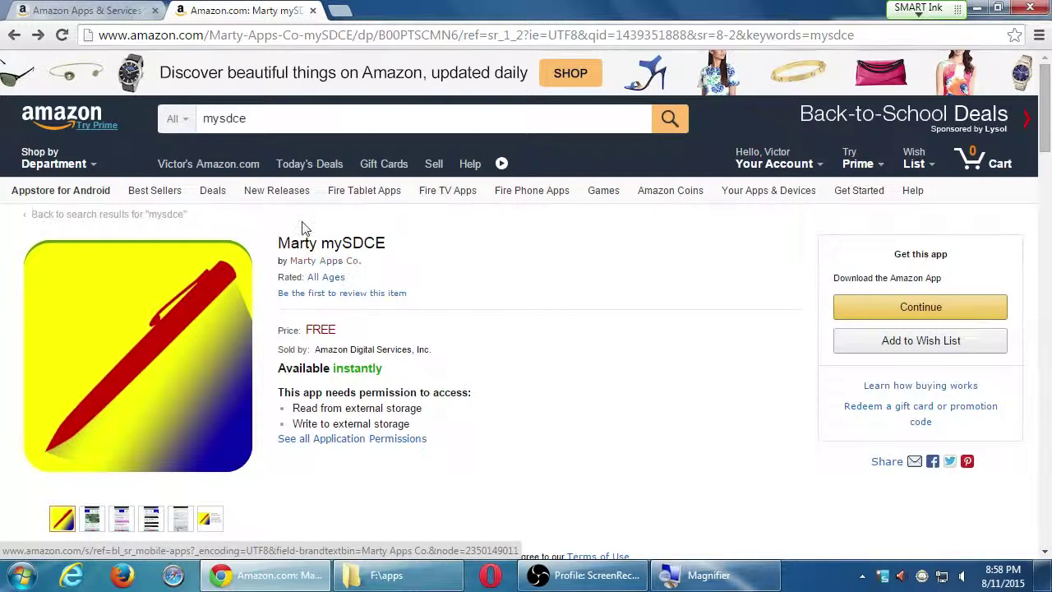
Return to the registration tab, type a trial '123' in Address 1, then clear it
click(124, 10)
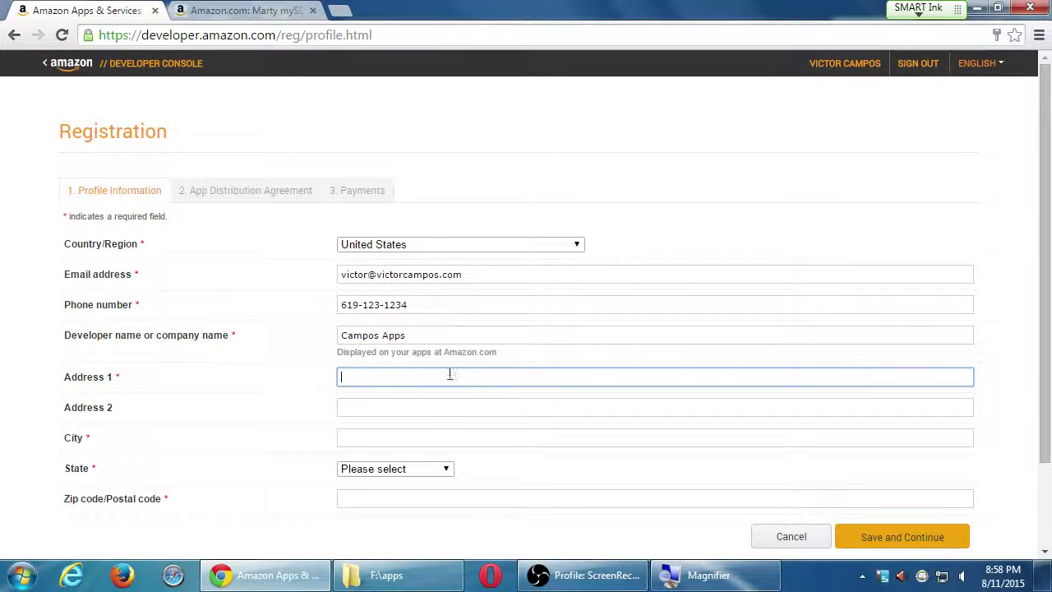
scroll(498, 404, down, 1)
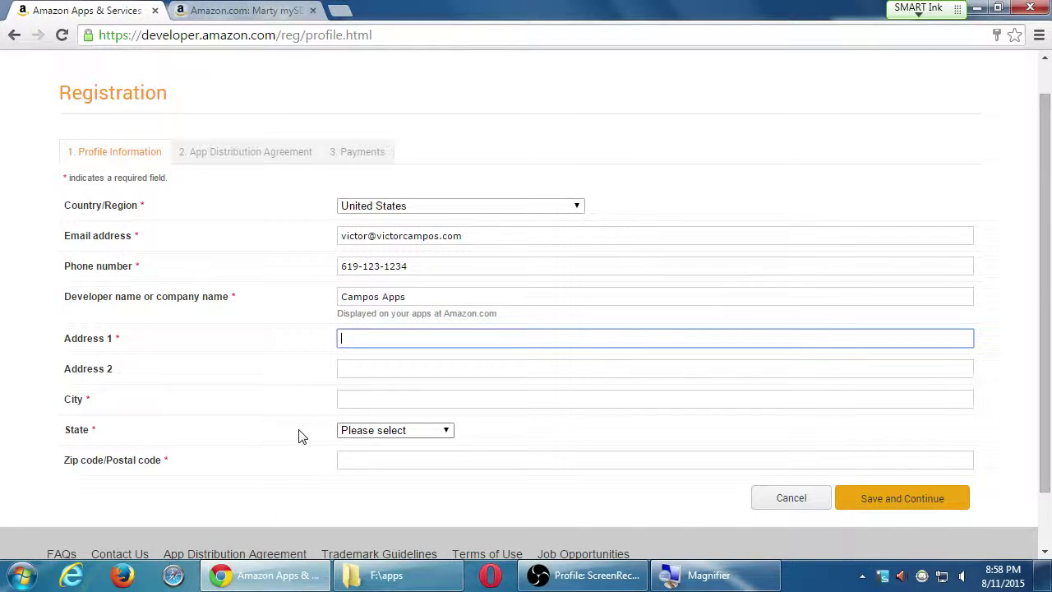
text(123)
key(ctrl+a)
key(BackSpace)
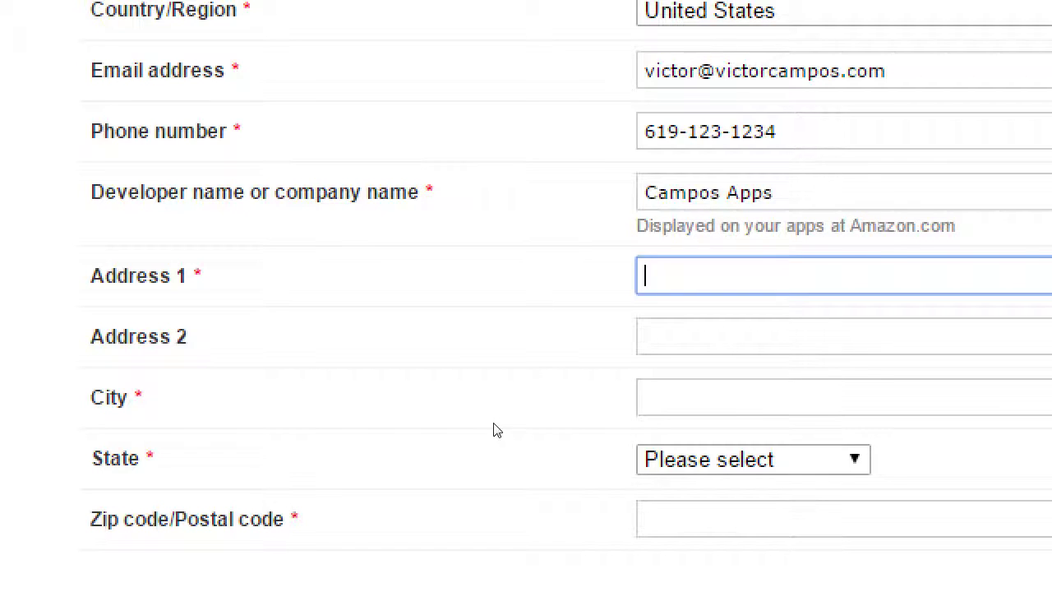
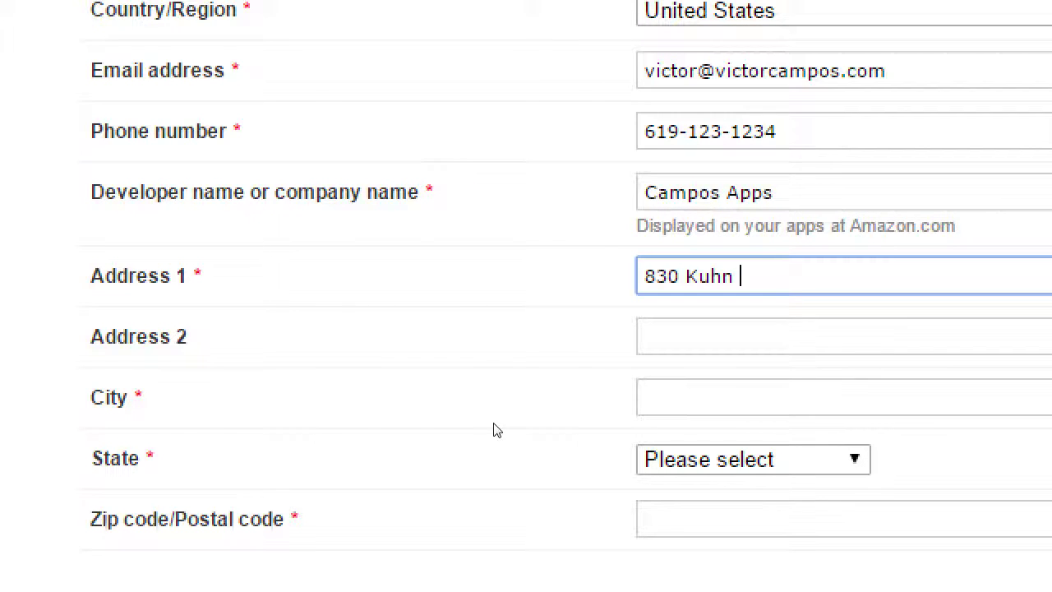
Enter the developer's street address in Address 1 and a unit number in Address 2
key(ctrl+a)
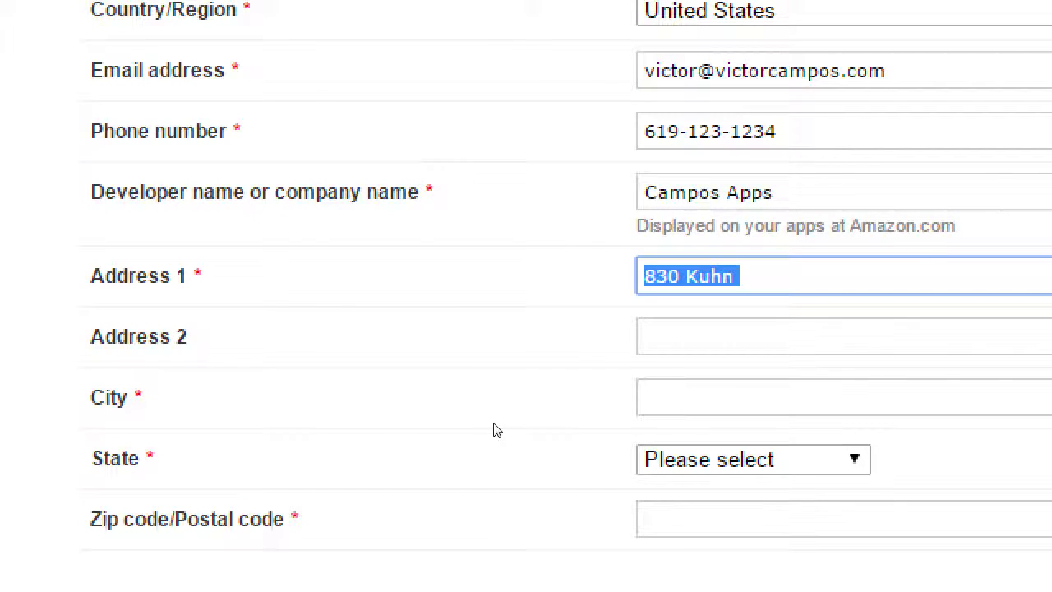
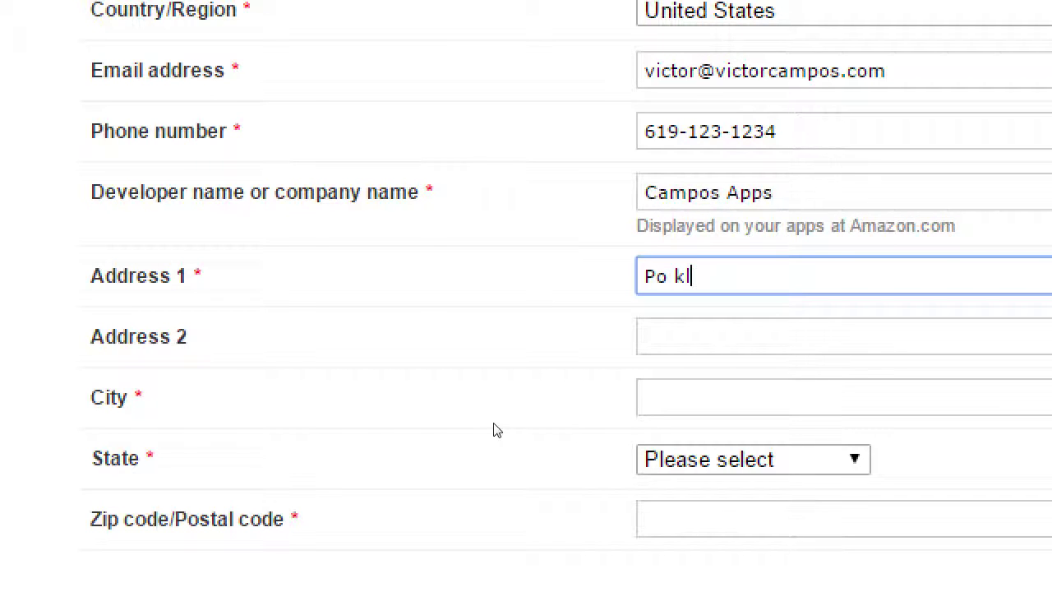
key(ctrl+a)
key(Tab)
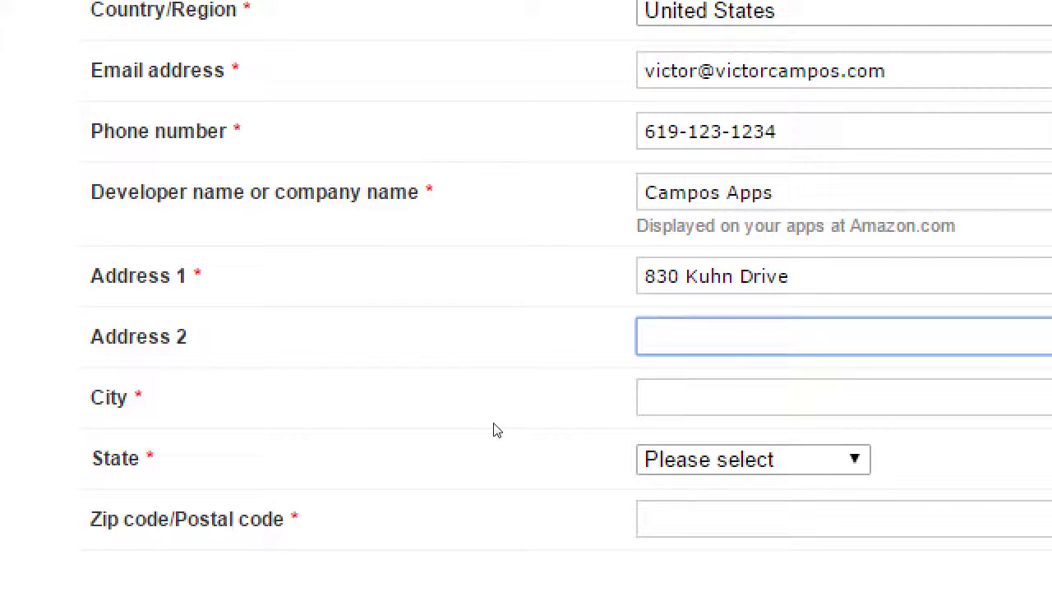
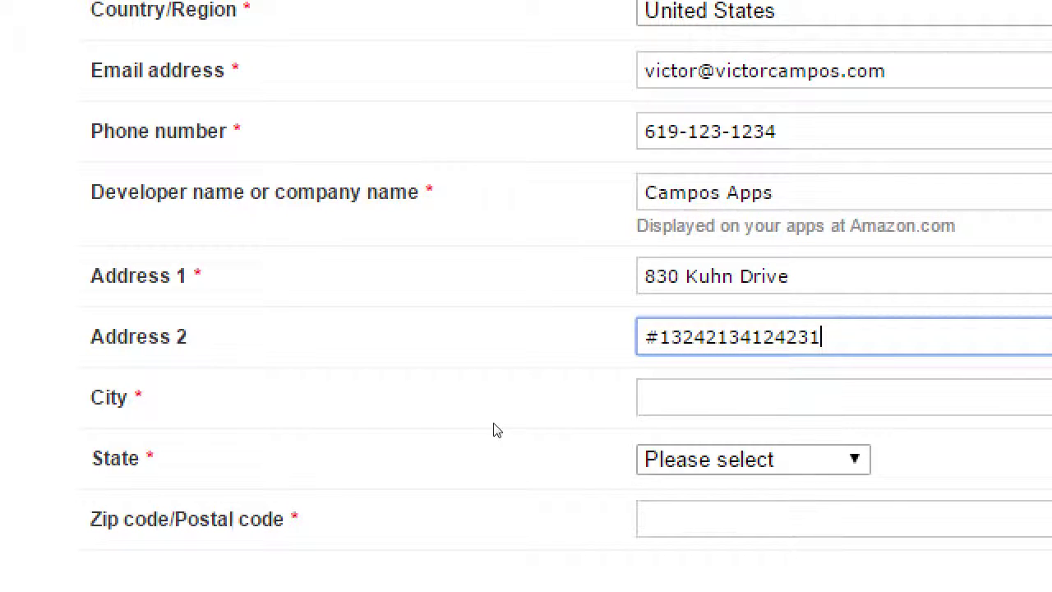
key(BackSpace)
key(BackSpace)
key(BackSpace)
key(BackSpace)
key(BackSpace)
key(BackSpace)
key(BackSpace)
key(BackSpace)
key(BackSpace)
key(BackSpace)
key(BackSpace)
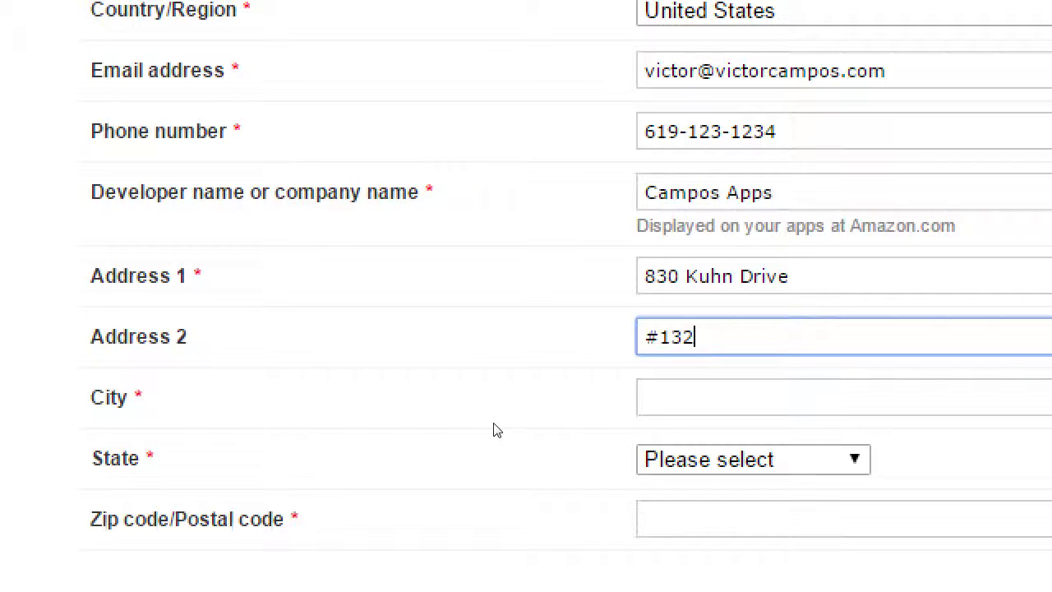
Fill in the developer's city, choose the state and enter the ZIP code
key(Tab)
key(Tab)
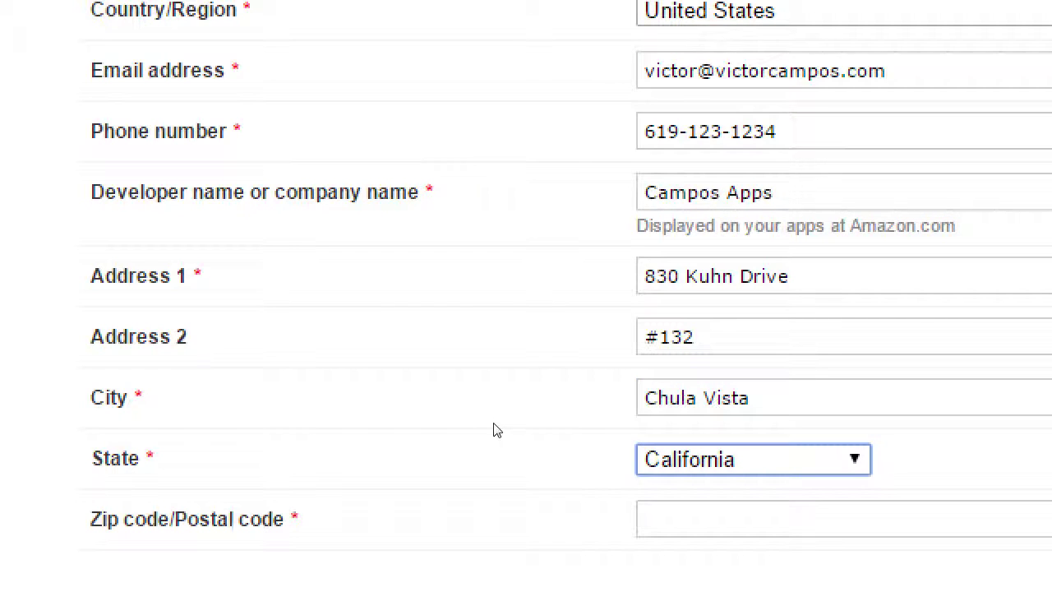
key(Tab)
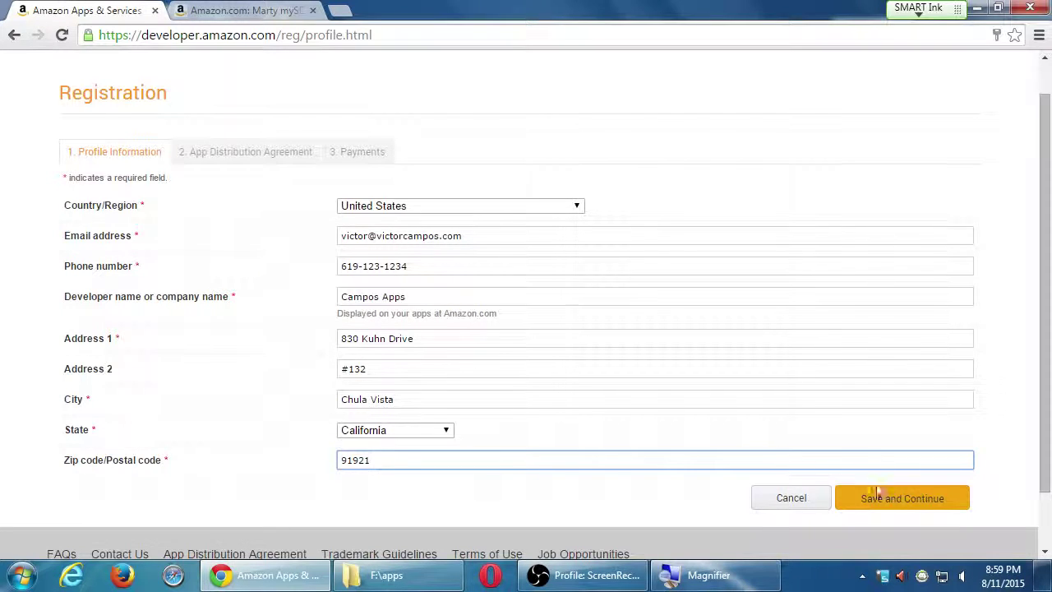
Save the profile and read through the App Distribution Agreement, including its 70% royalty terms
click(890, 502)
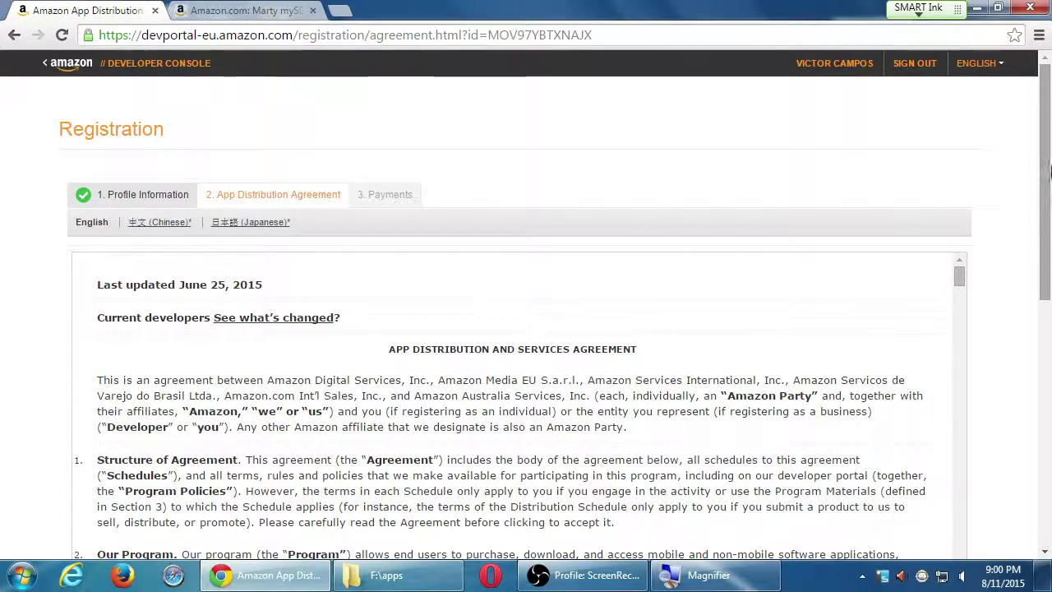
drag(1047, 171, 1034, 247)
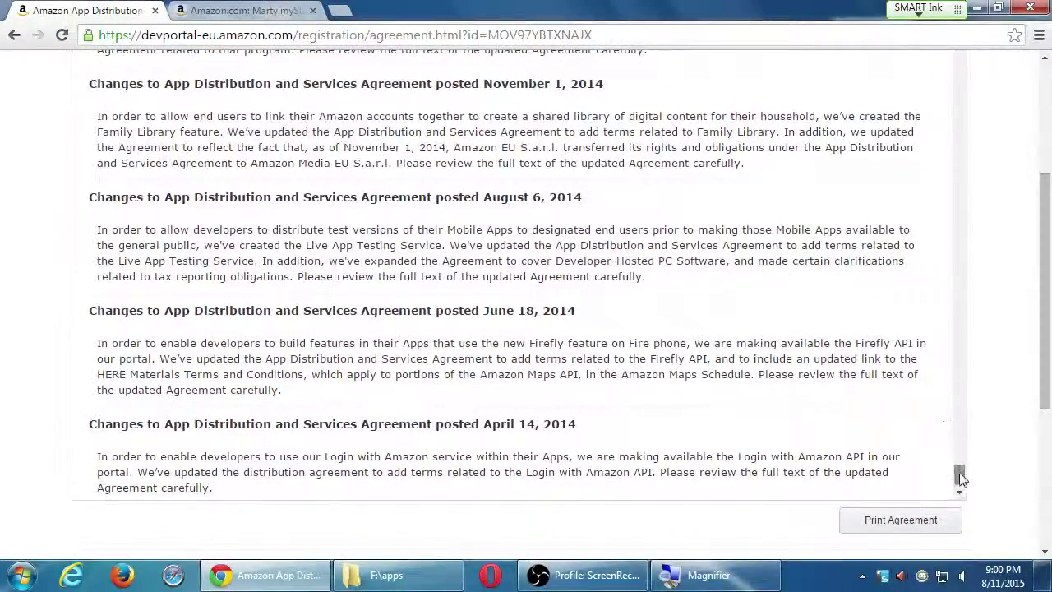
drag(959, 477, 915, 64)
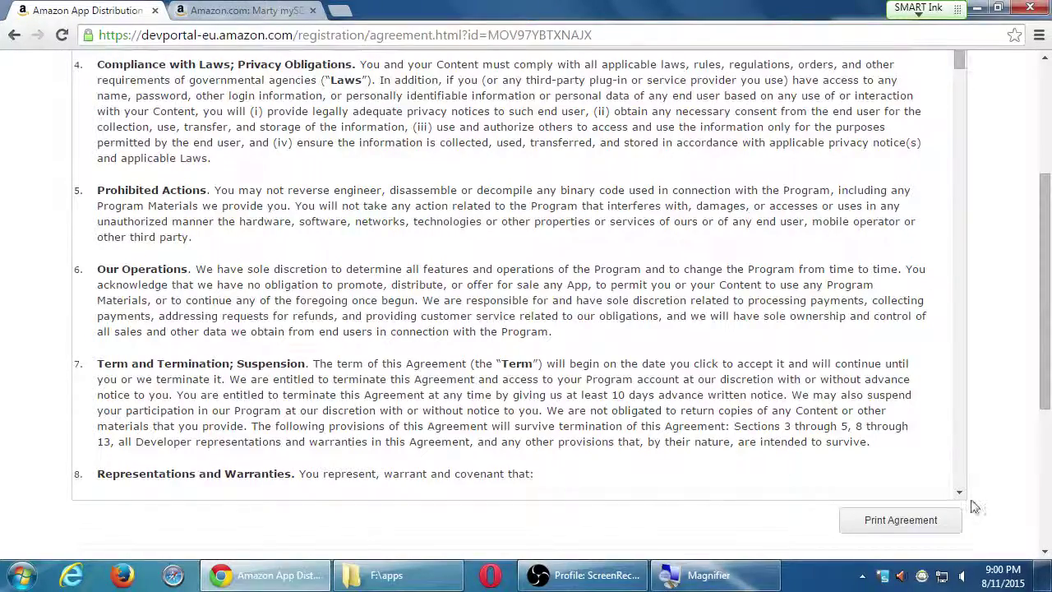
scroll(956, 469, down, 5)
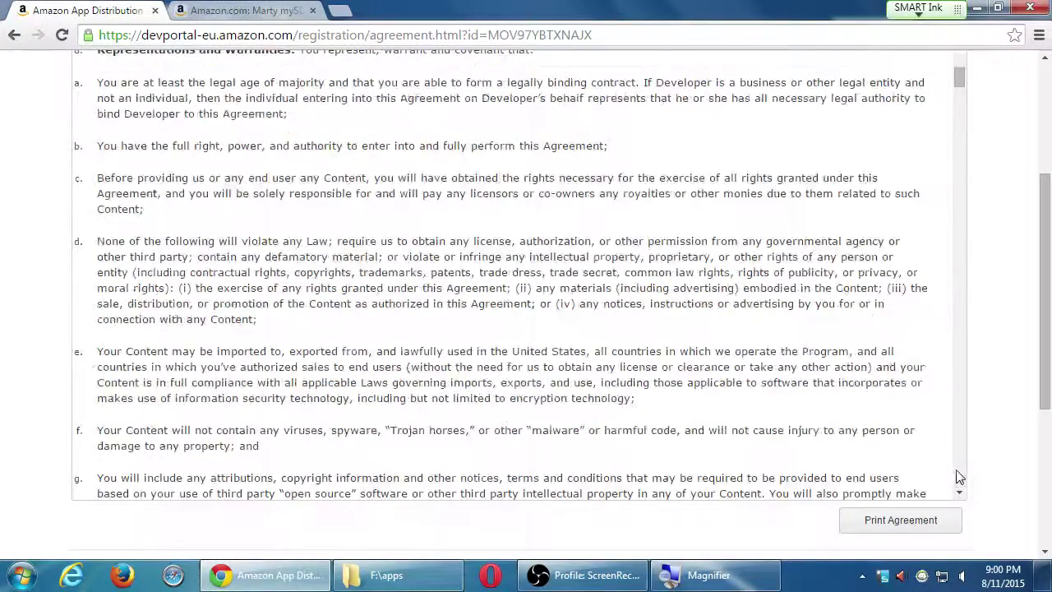
scroll(956, 469, down, 5)
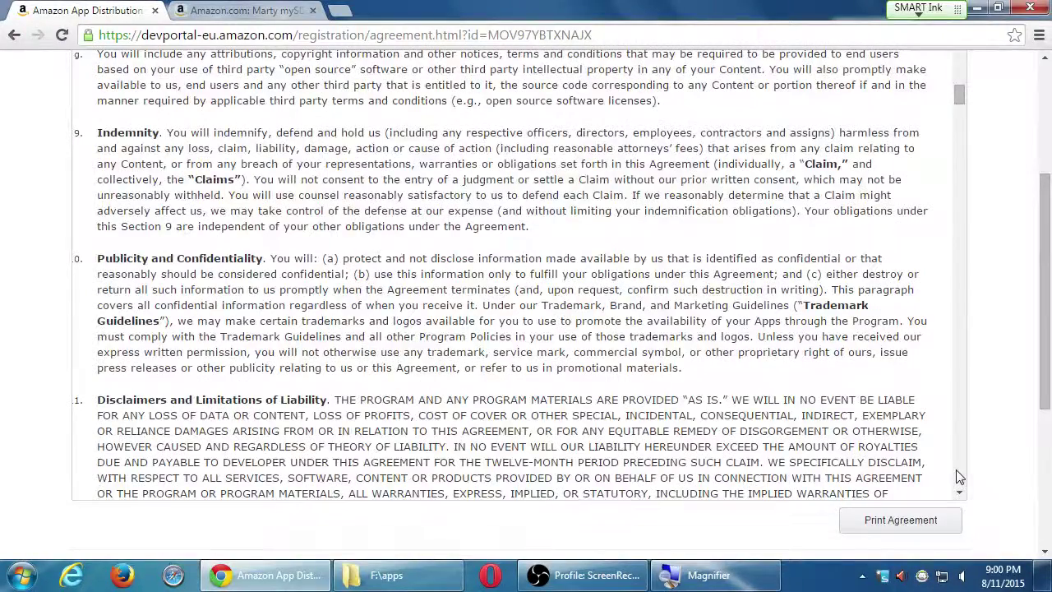
scroll(958, 476, down, 8)
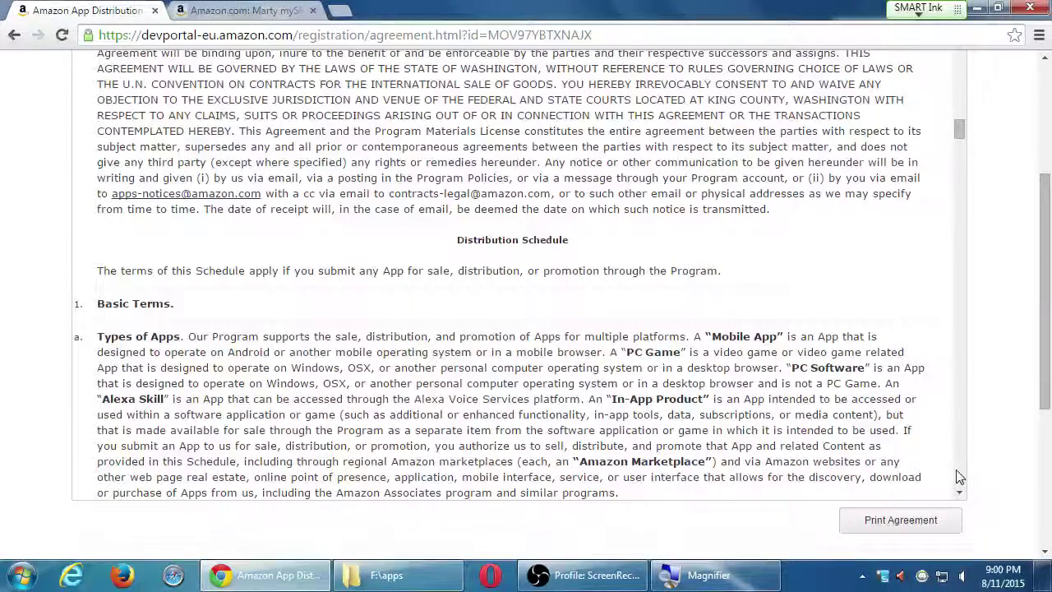
scroll(959, 476, down, 5)
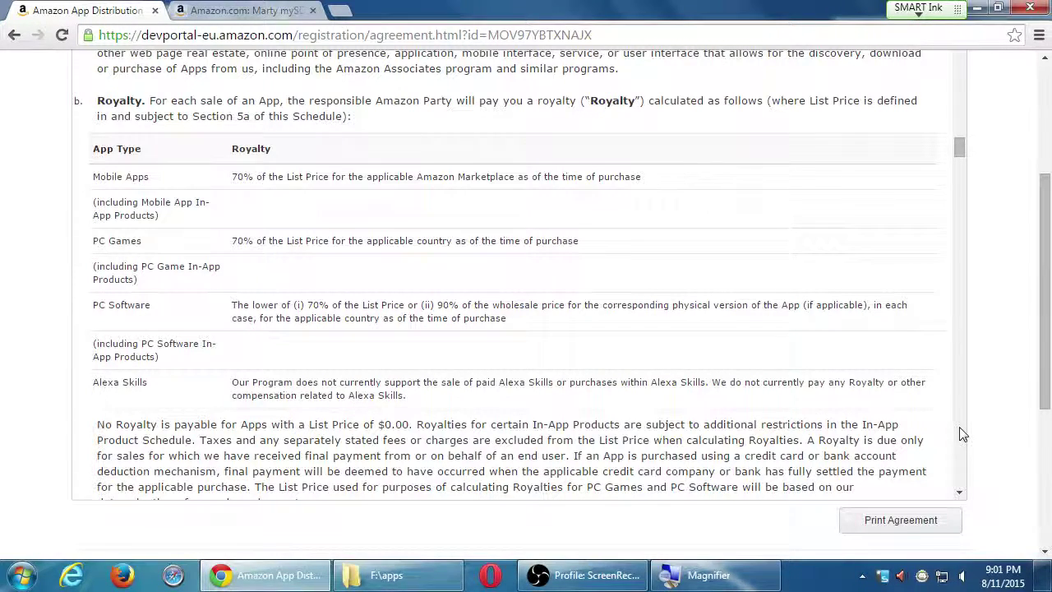
scroll(961, 428, down, 5)
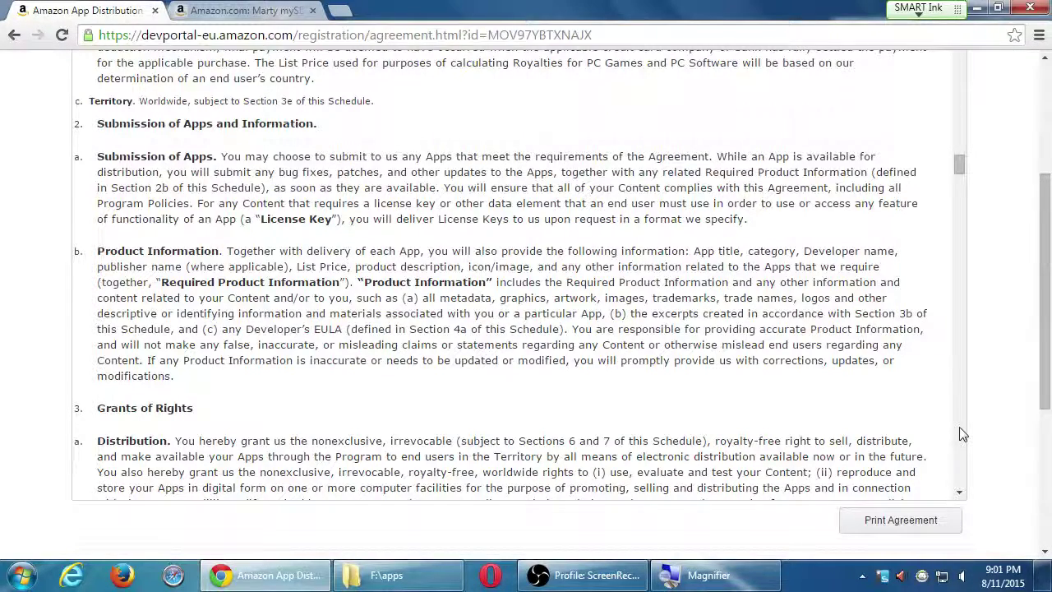
scroll(963, 434, down, 5)
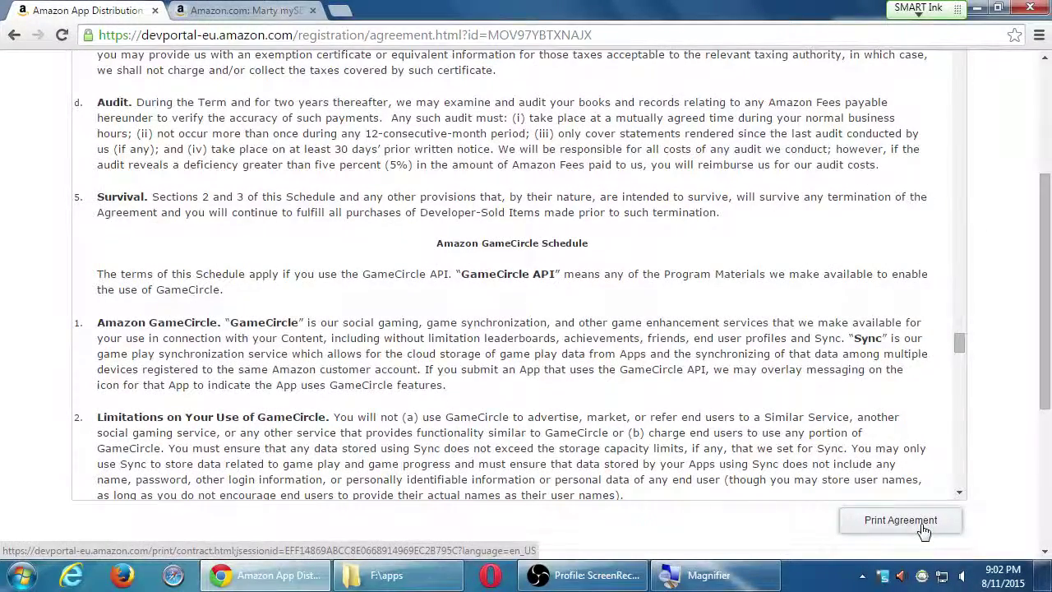
Accept the App Distribution Agreement and continue to the Payments step
drag(1045, 261, 1043, 343)
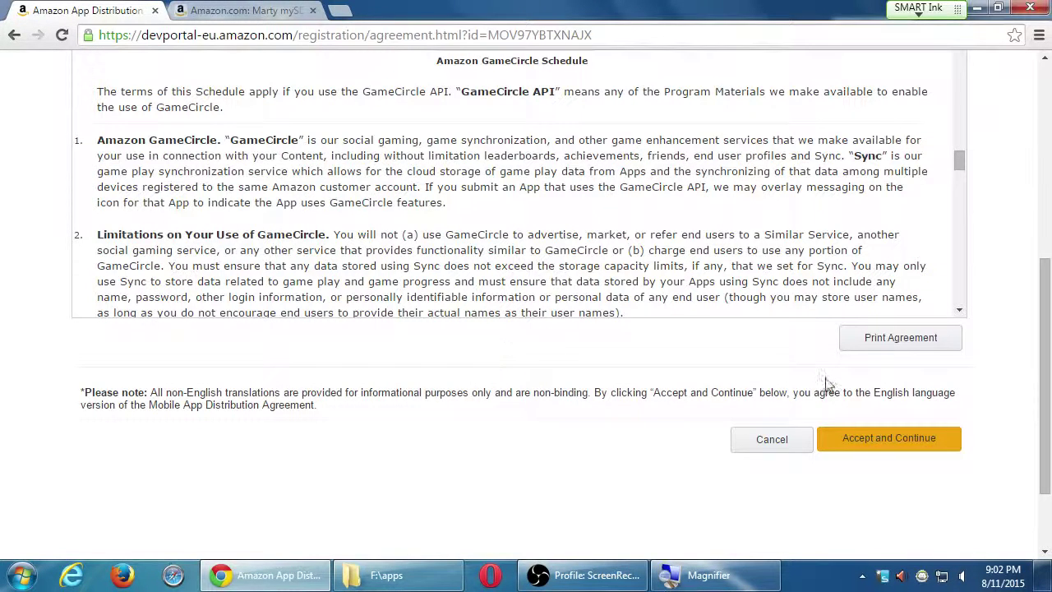
click(869, 450)
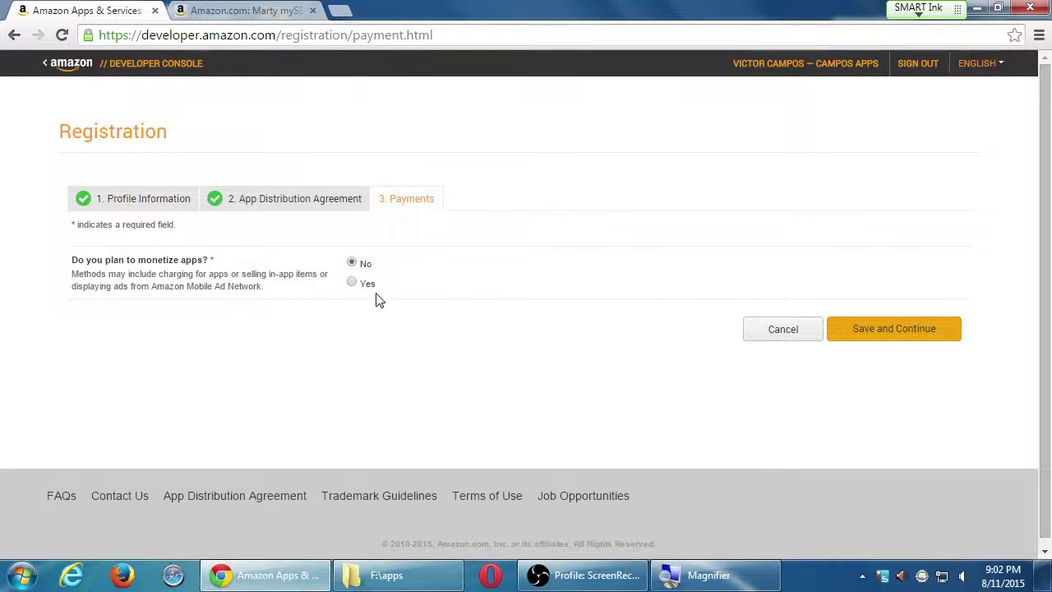
click(351, 283)
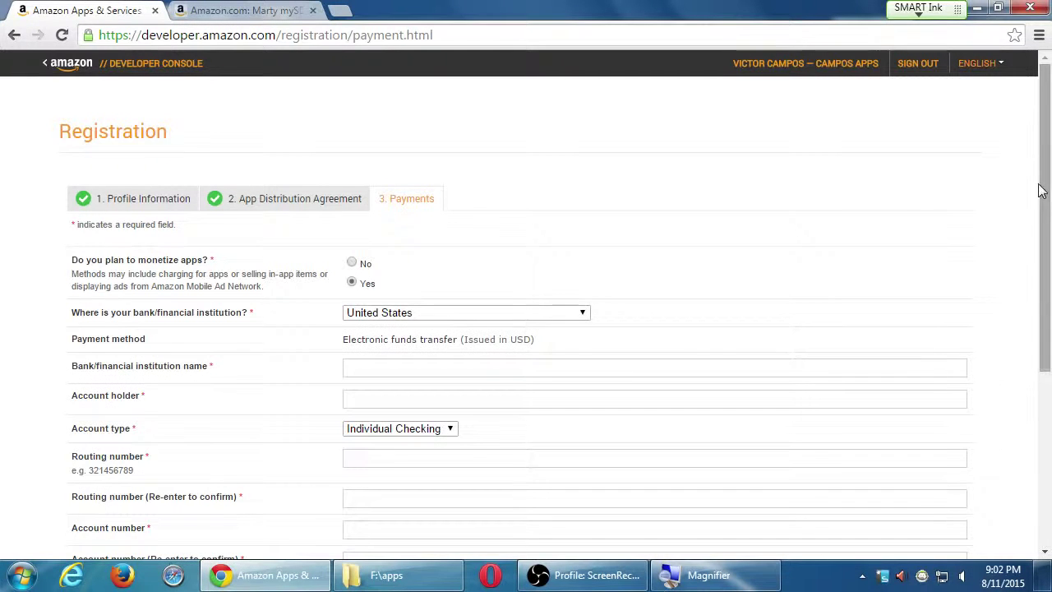
drag(1047, 206, 1049, 269)
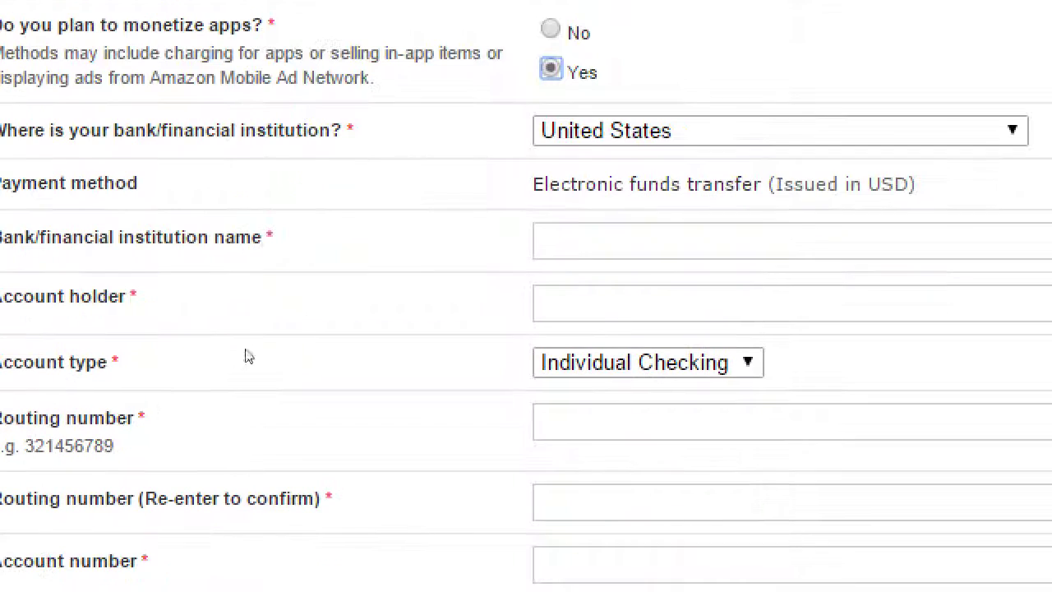
key(alt+Down)
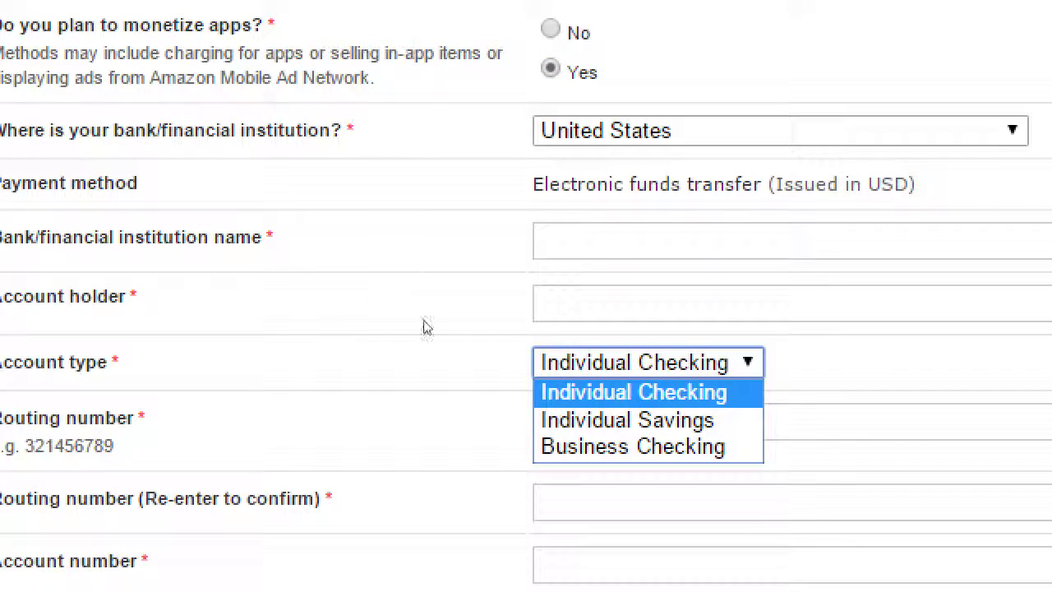
key(Down)
key(Down)
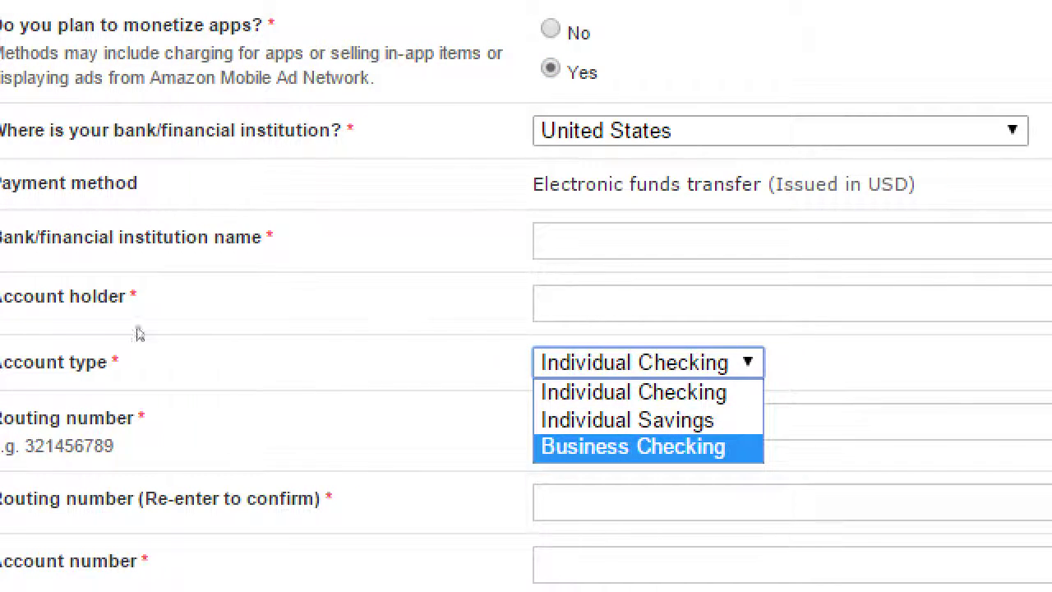
key(Escape)
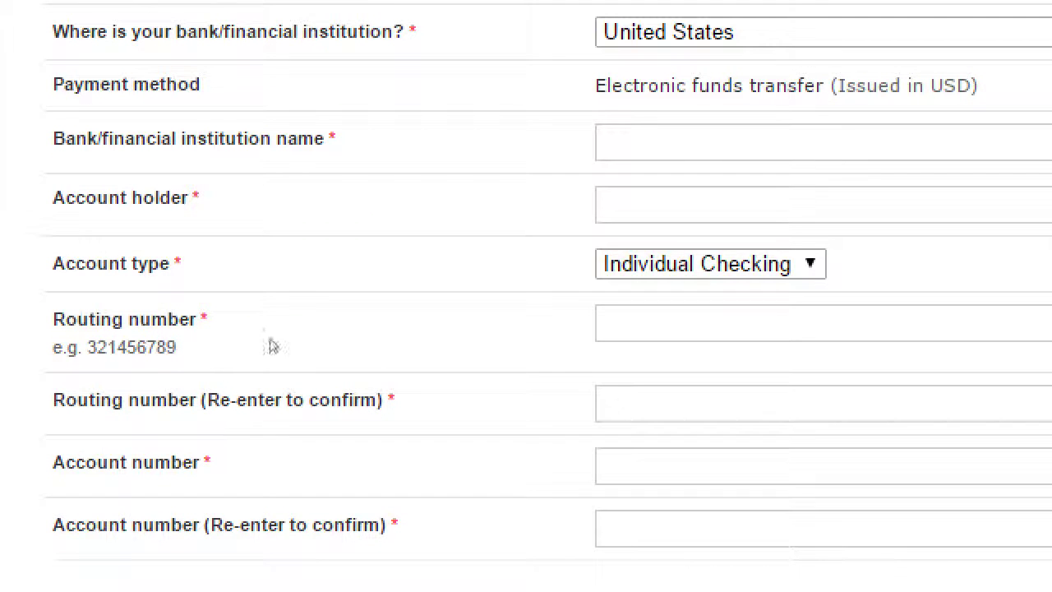
double_click(112, 347)
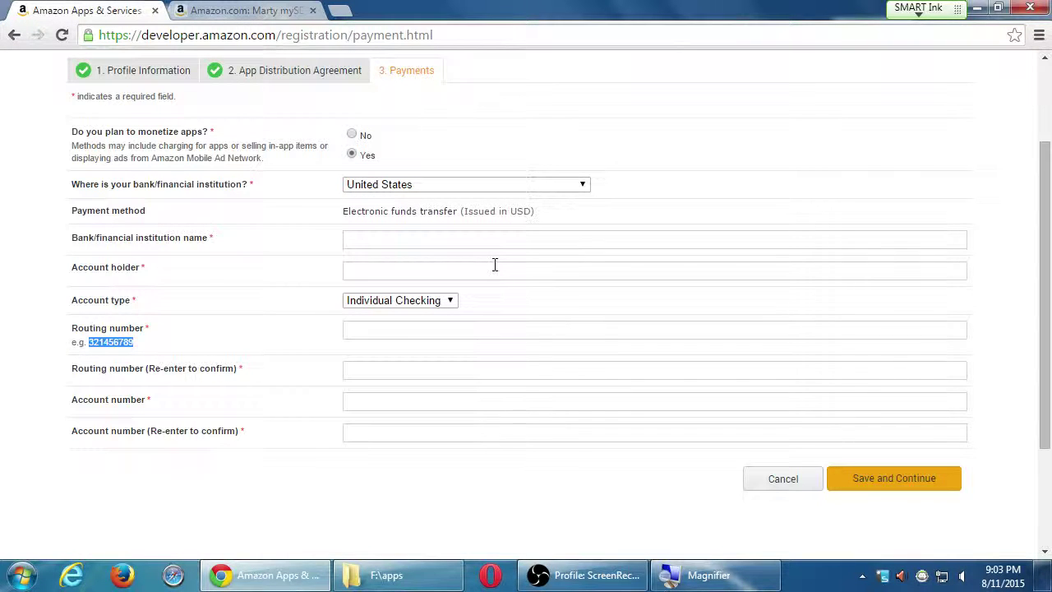
click(352, 136)
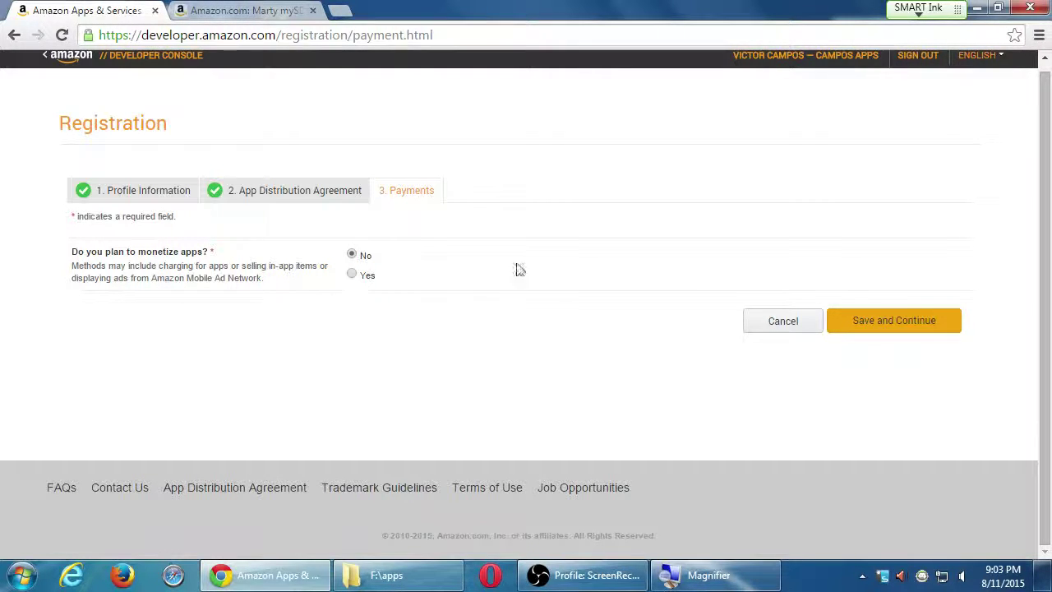
Save the No-monetization choice and land on the Developer Console Dashboard
click(868, 327)
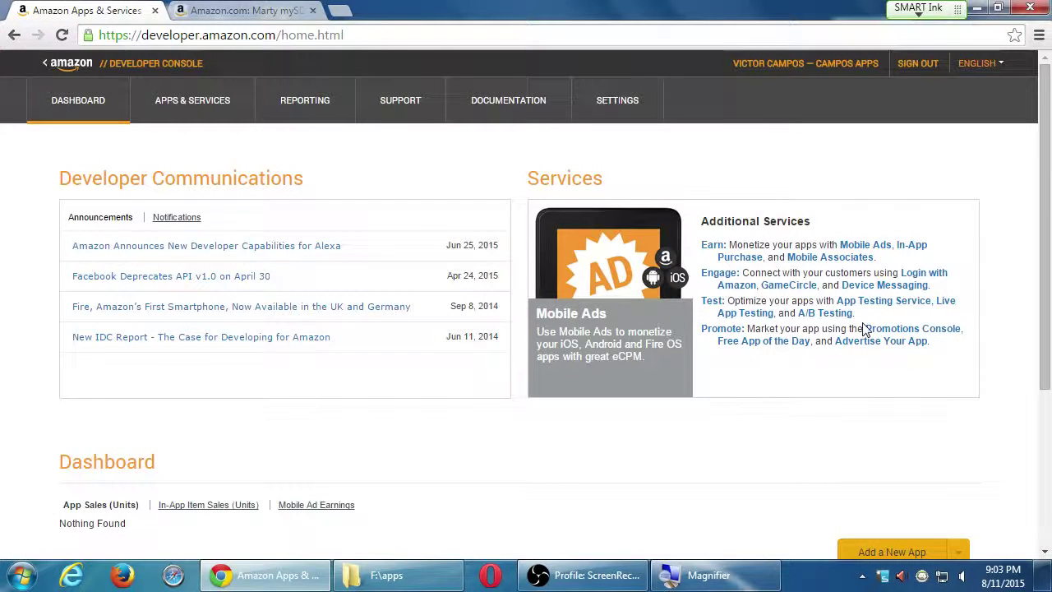
scroll(632, 411, down, 3)
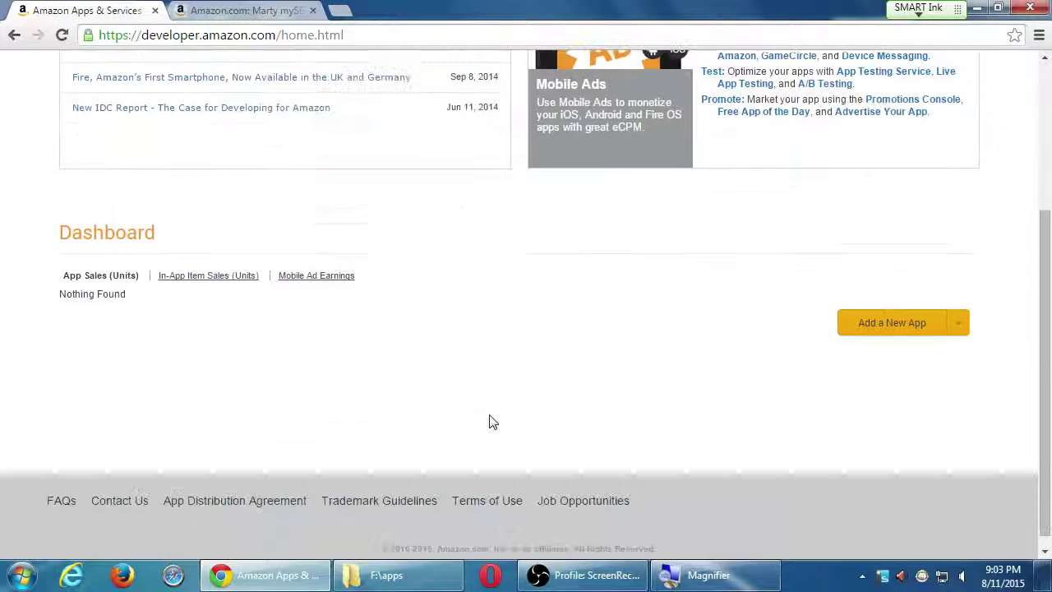
scroll(492, 423, up, 3)
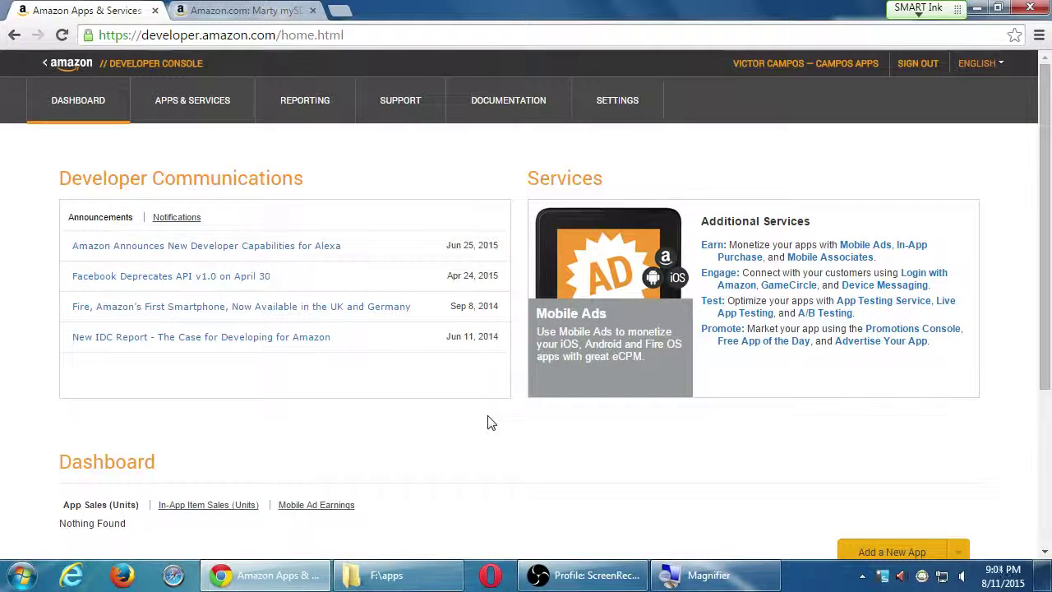